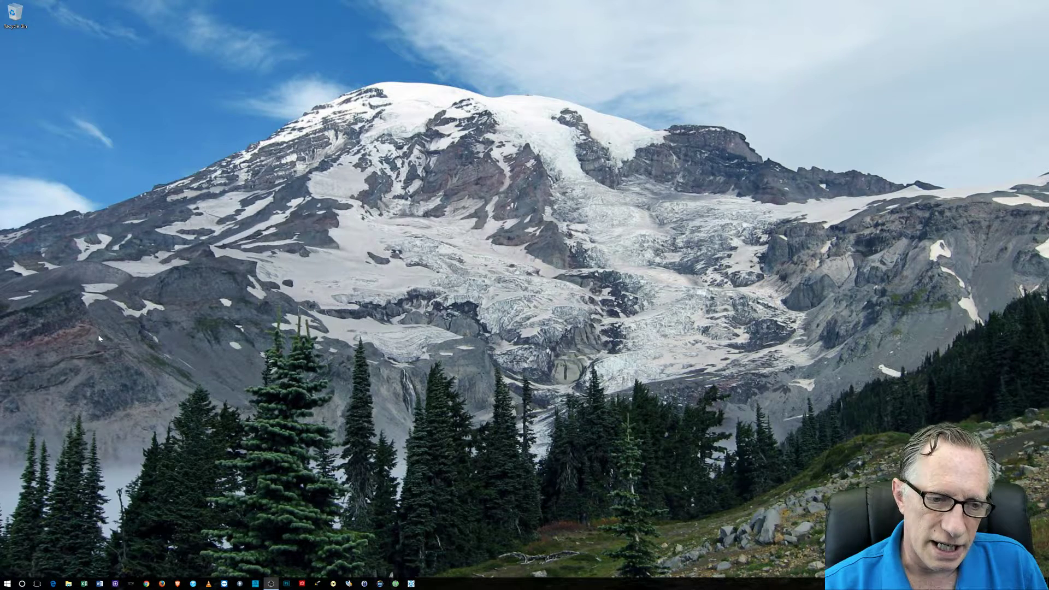
Launch Firefox, declining the default-browser prompt, and open Blockchain.info from the Bitcoin bookmarks
left_click(162, 583)
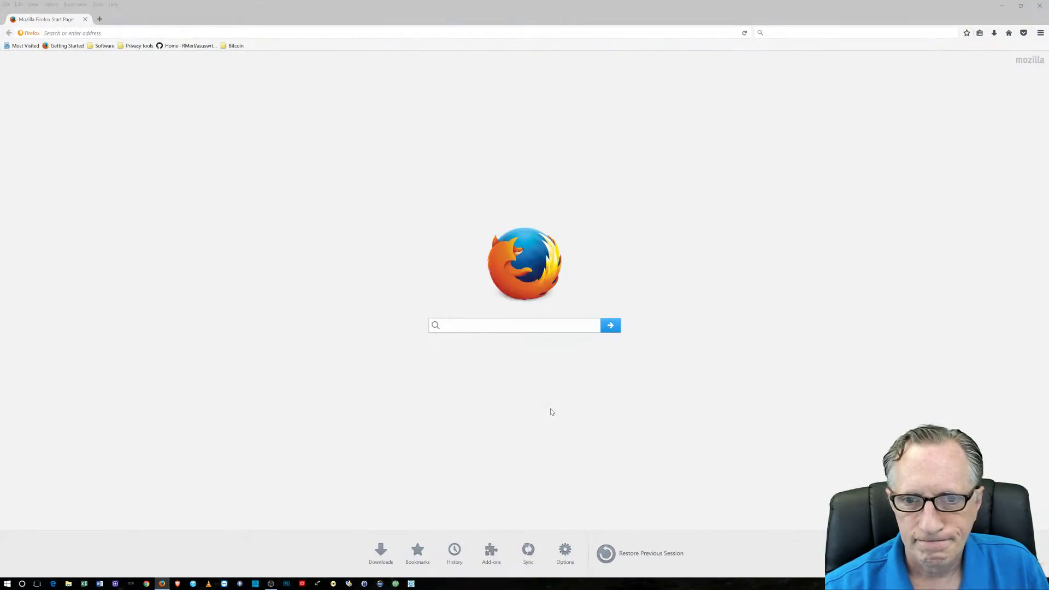
left_click(565, 307)
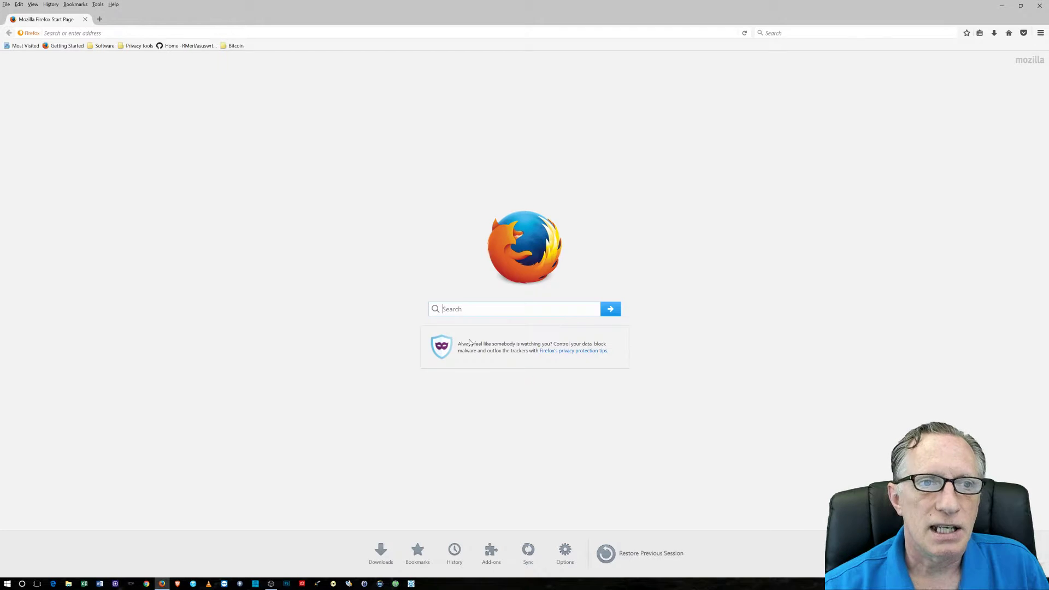
left_click(235, 45)
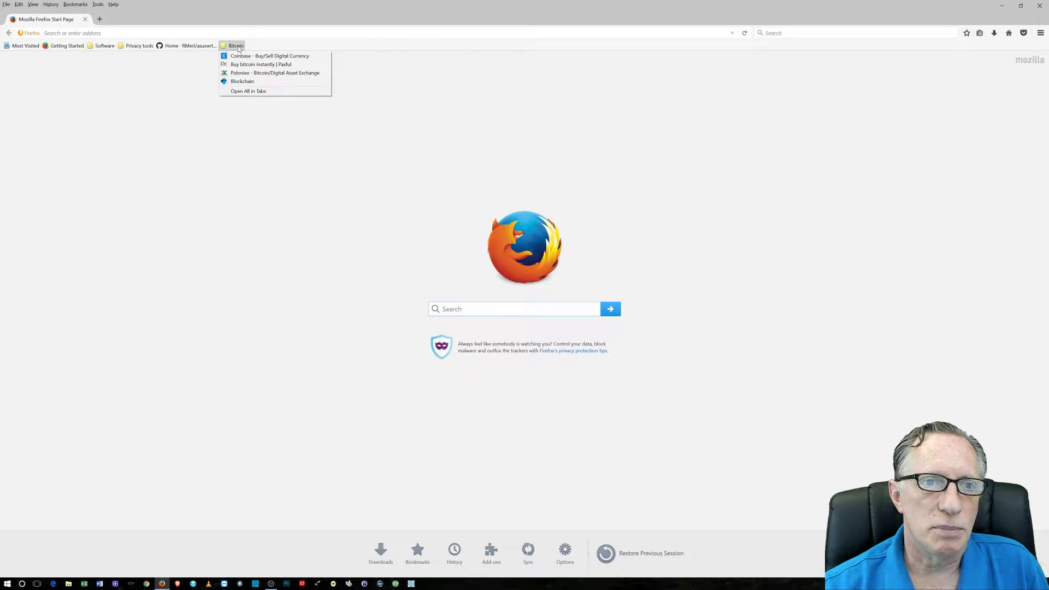
left_click(257, 82)
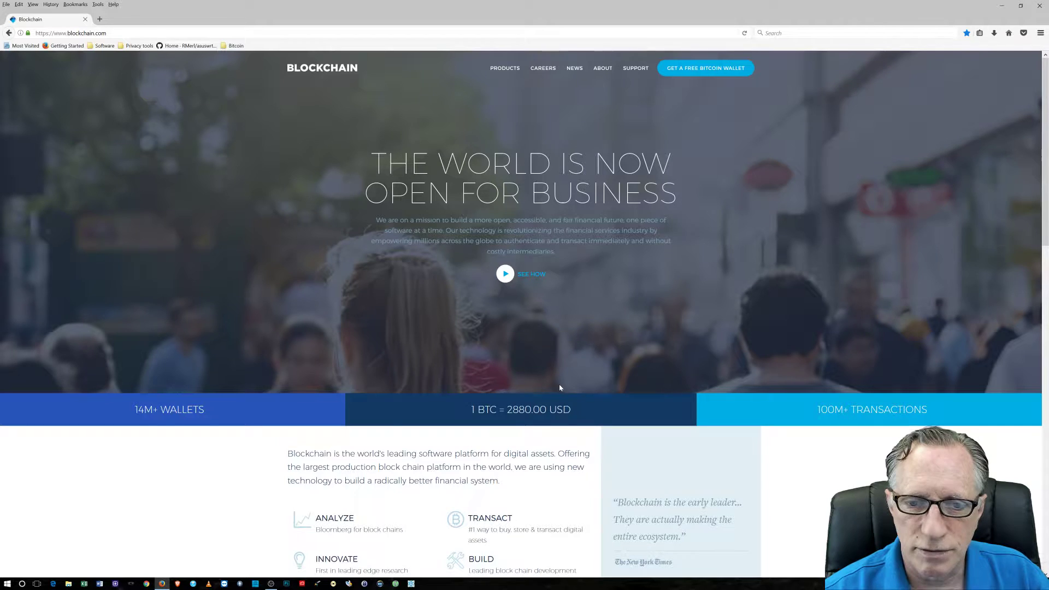
scroll(314, 361, "down", 5)
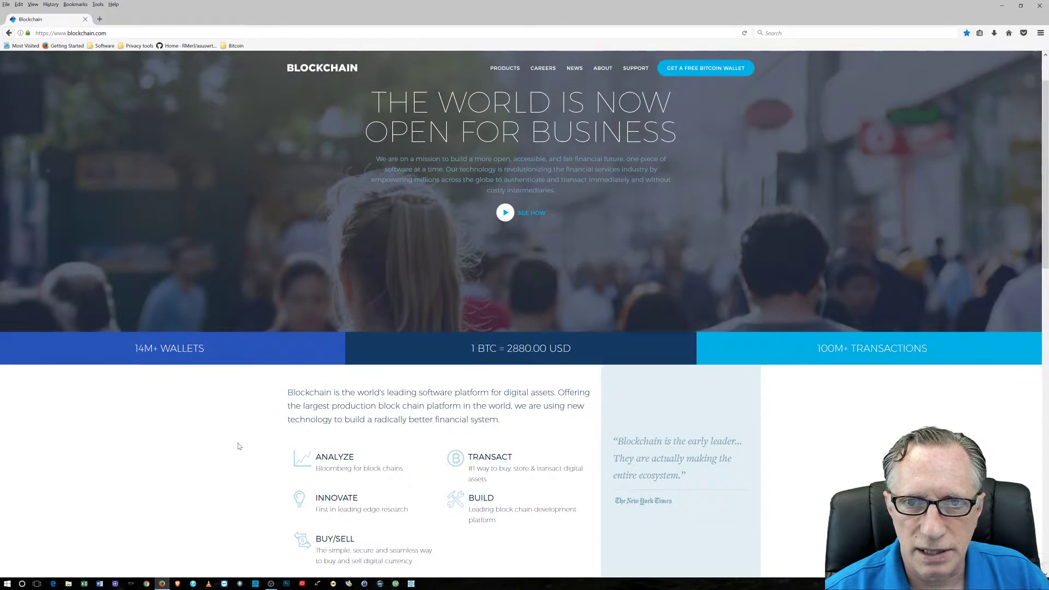
scroll(238, 446, "up", 3)
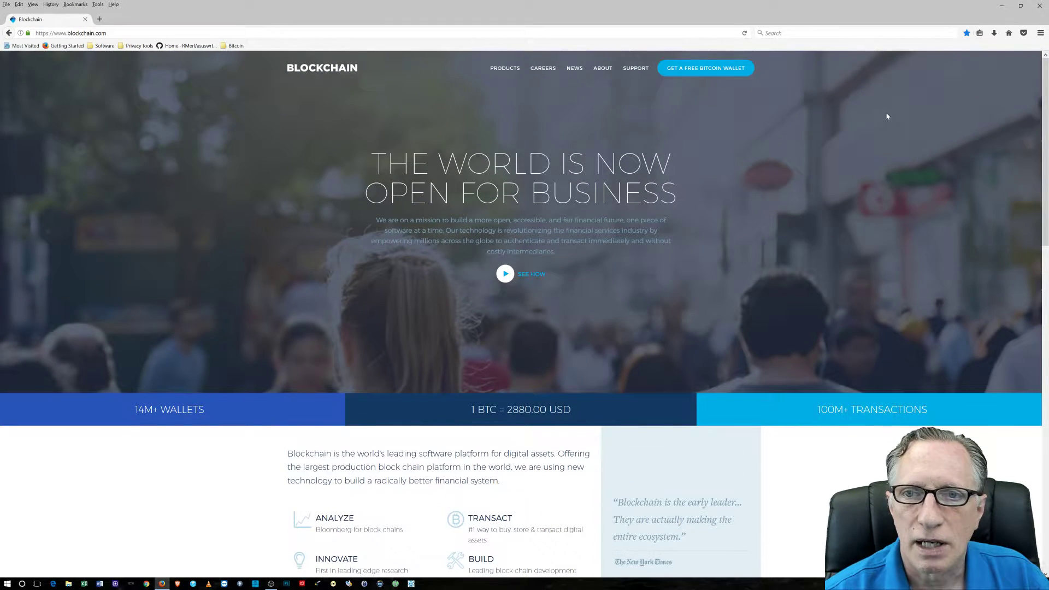
Start the free wallet sign-up and enter the account's email address, correcting a typo
left_click(705, 70)
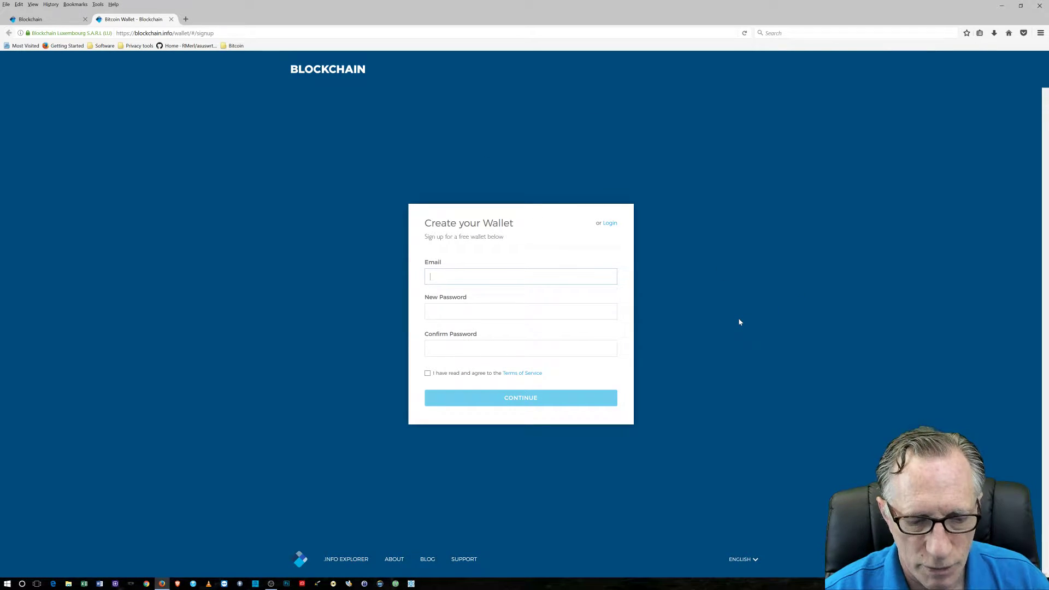
type("cry")
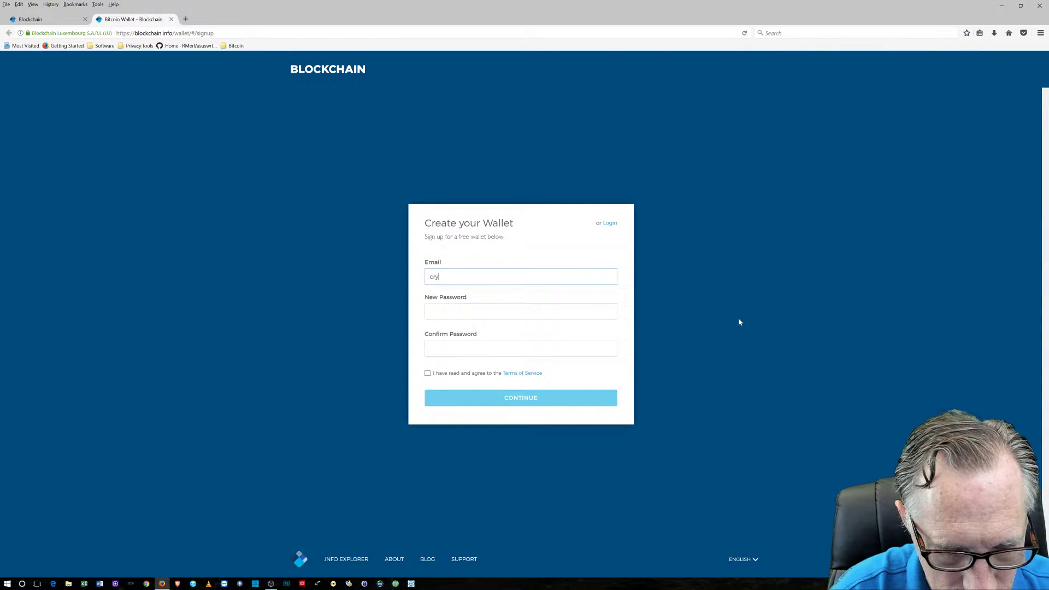
type("pto")
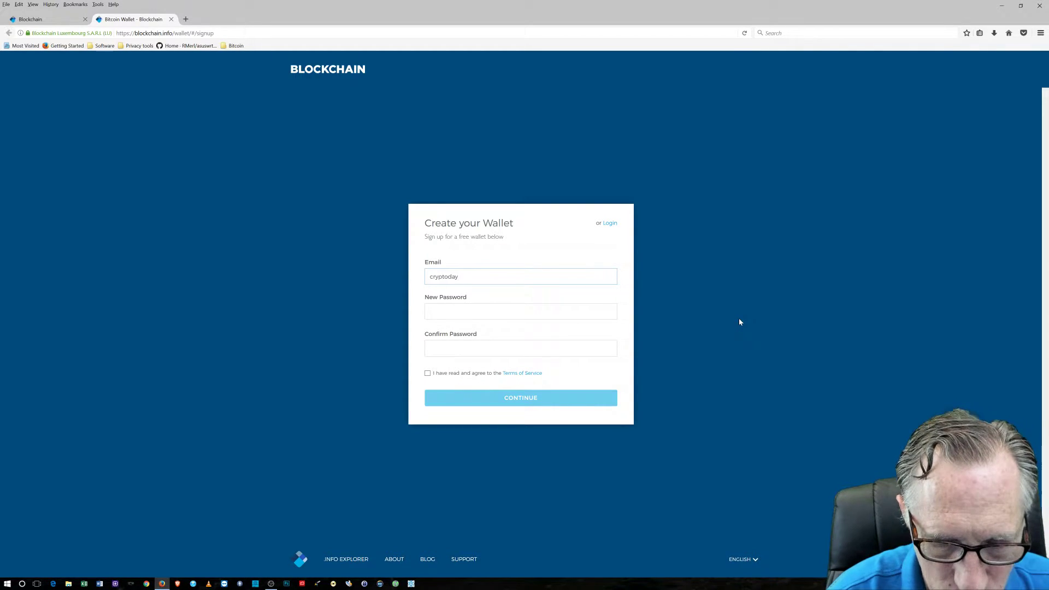
type("da")
key("BackSpace")
key("BackSpace")
key("BackSpace")
key("BackSpace")
key("BackSpace")
key("BackSpace")
key("BackSpace")
key("BackSpace")
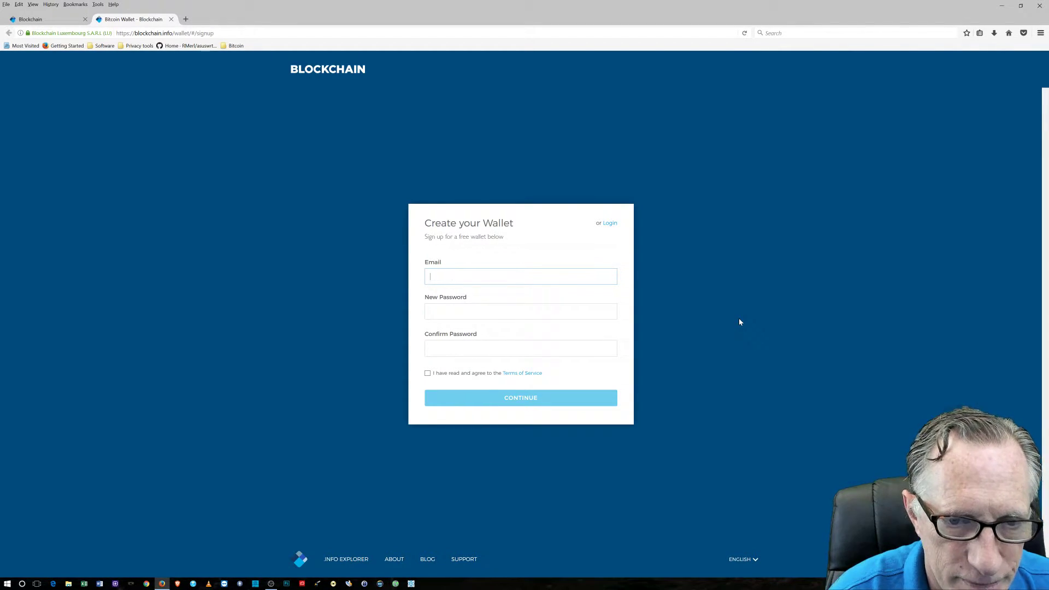
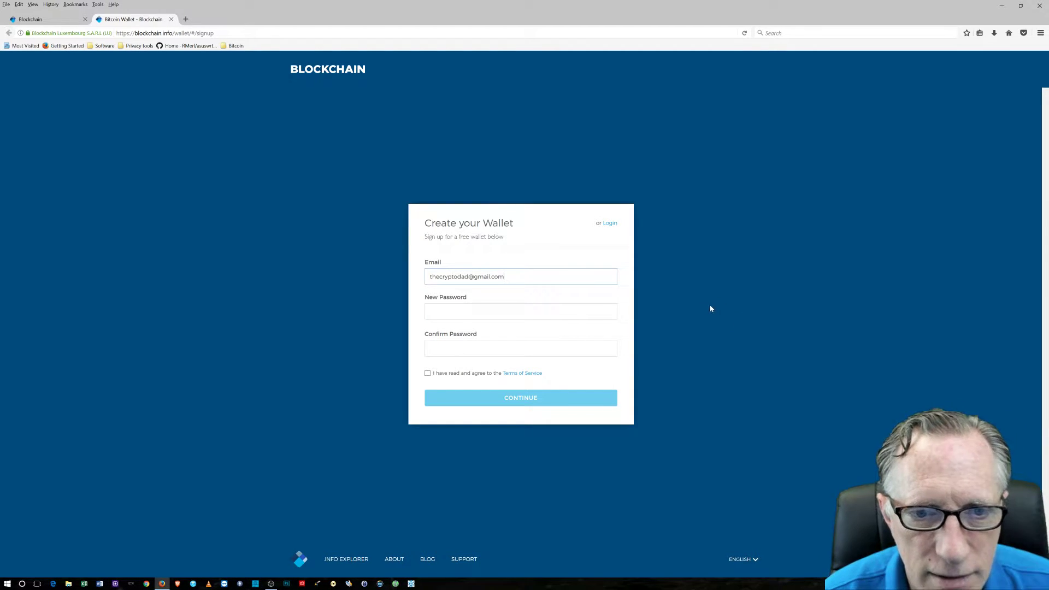
key("Tab")
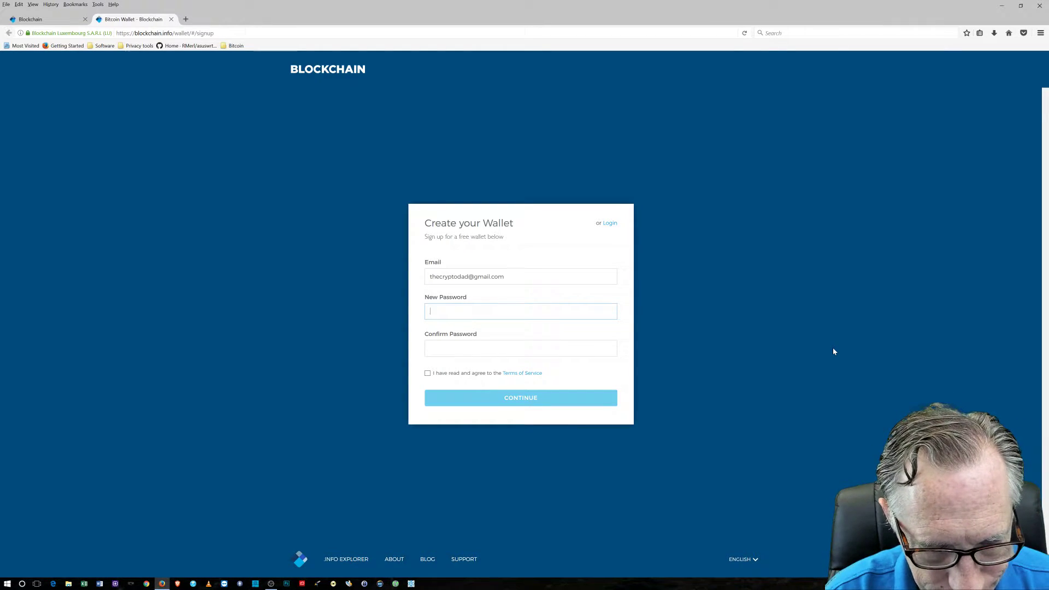
Type the new wallet password and retype it in Confirm Password
type("abcd")
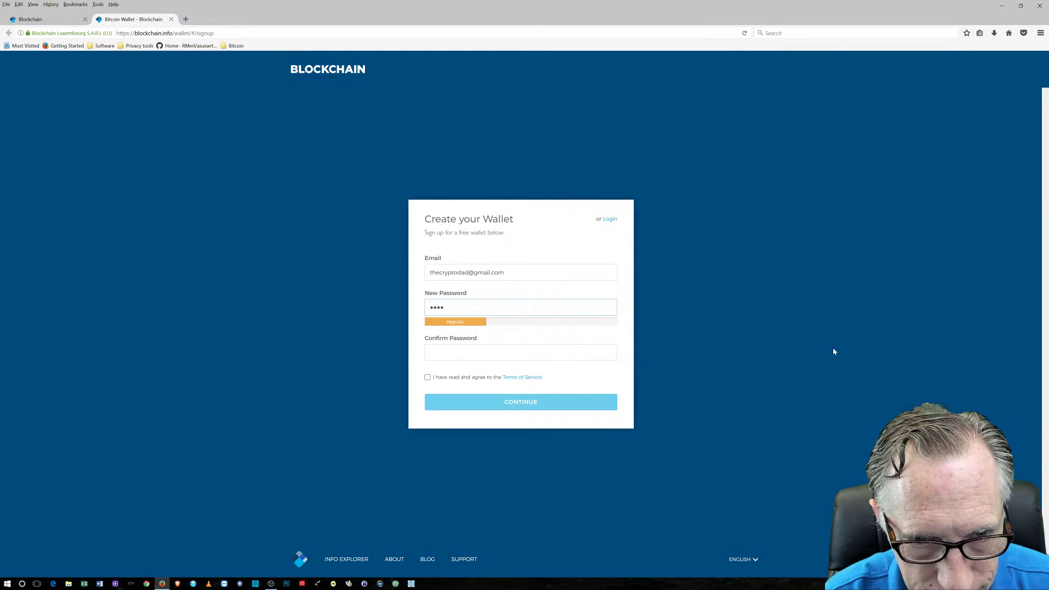
type("efghi")
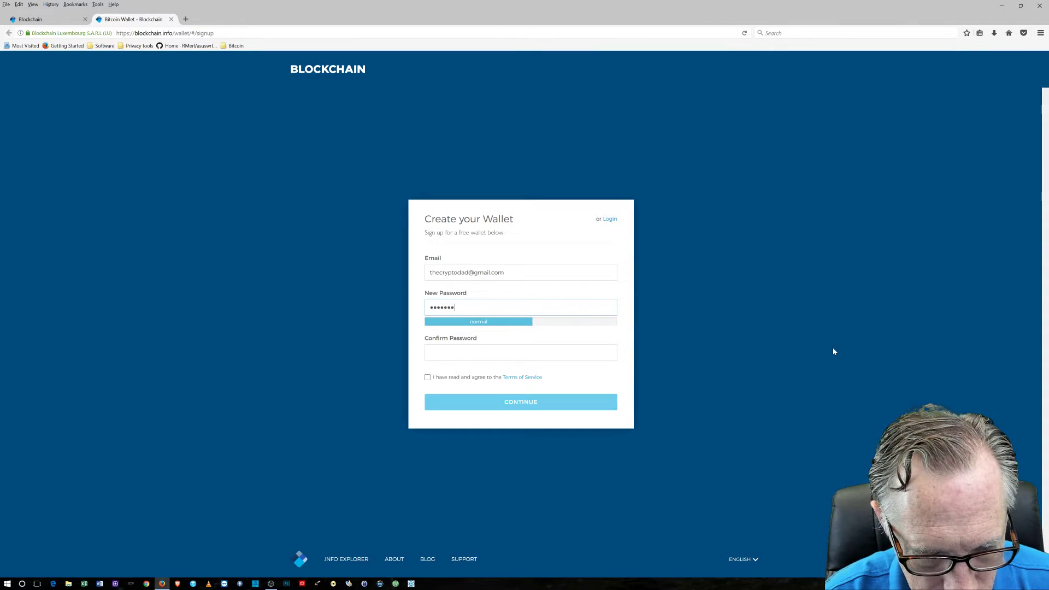
type("jk")
key("Tab")
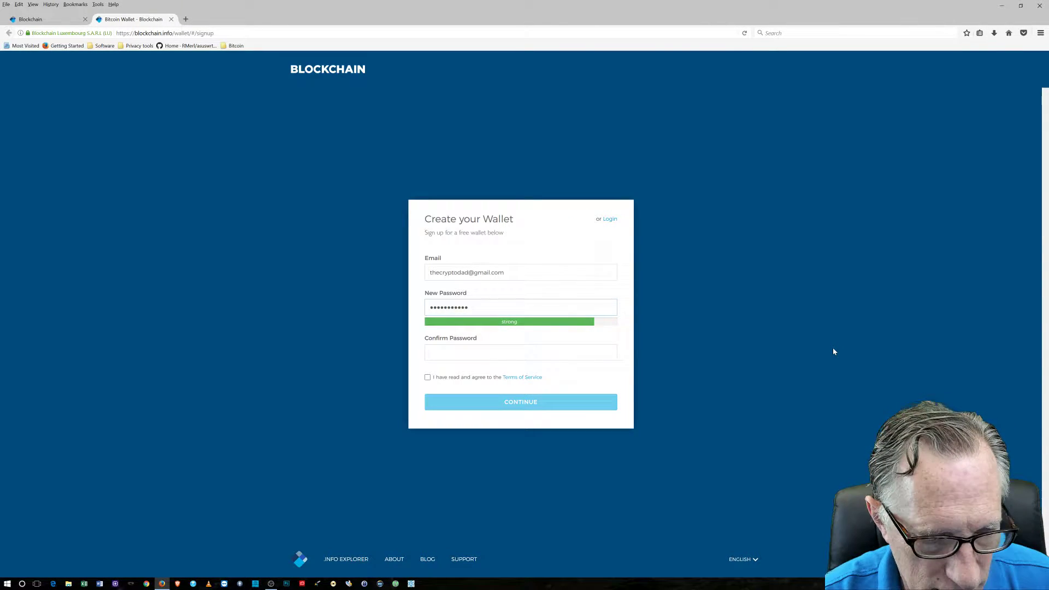
type("a")
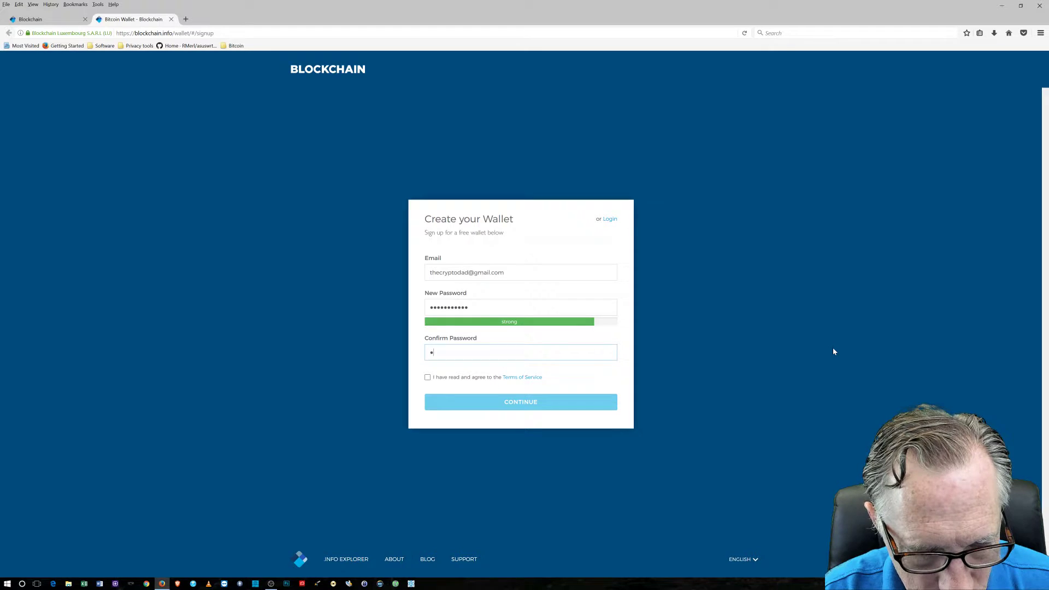
type("bcdef")
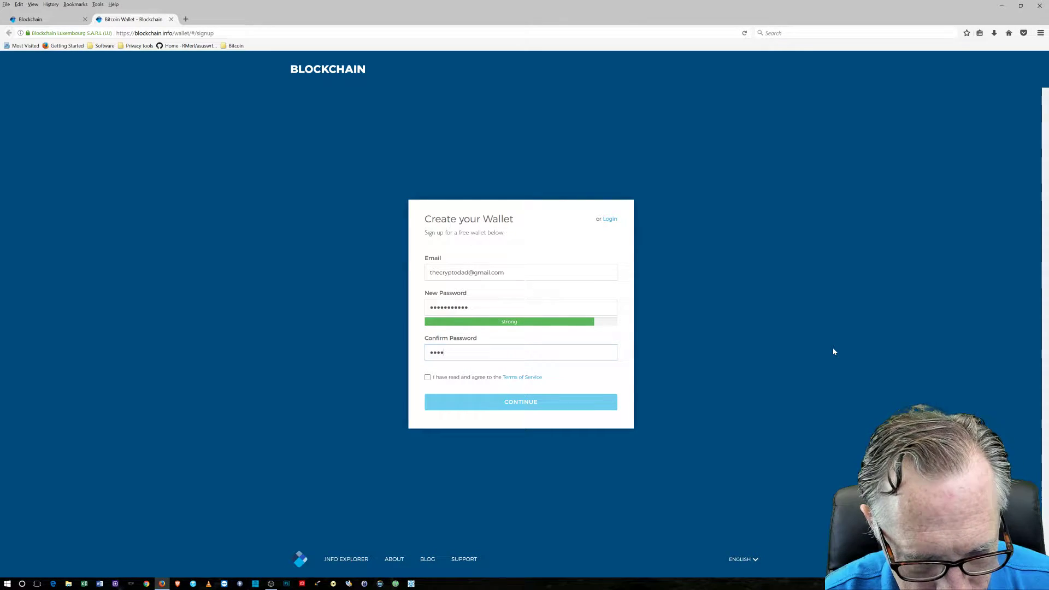
type("ghijk")
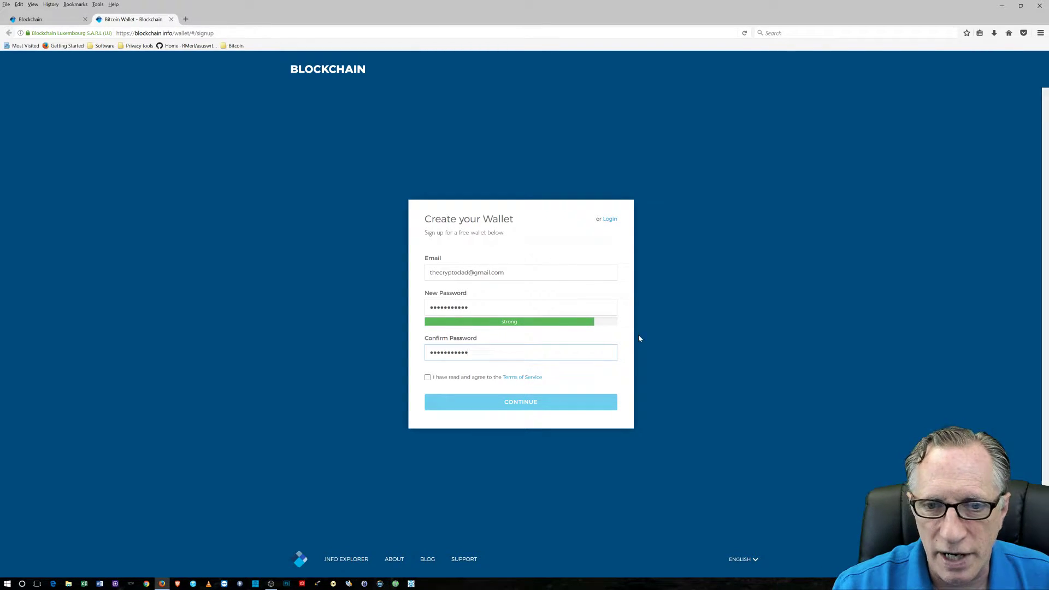
Accept the Terms of Service, submit the sign-up, and let Firefox save the login
left_click(428, 377)
left_click(536, 403)
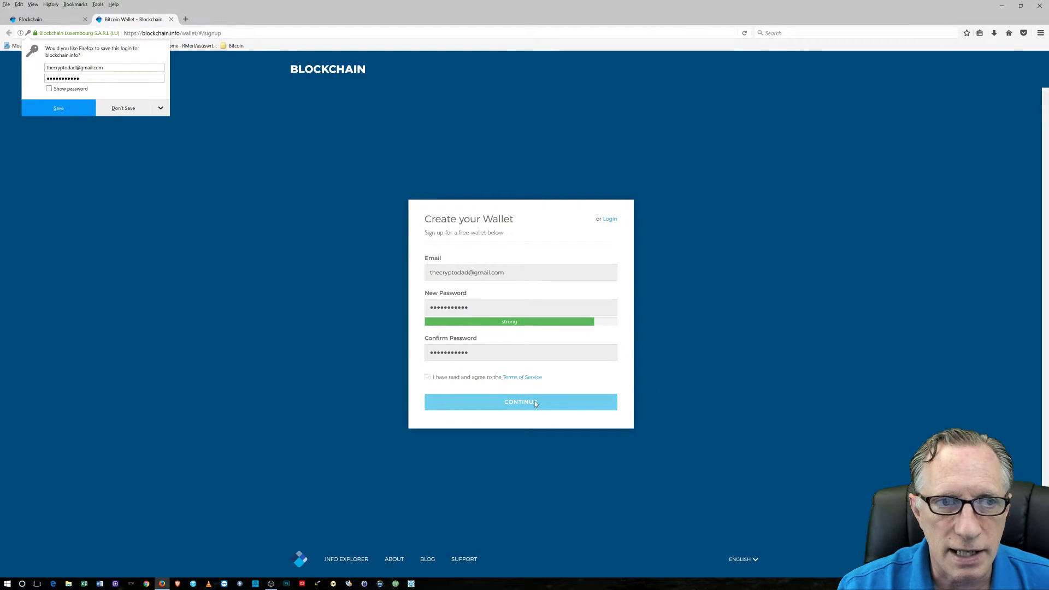
left_click(63, 107)
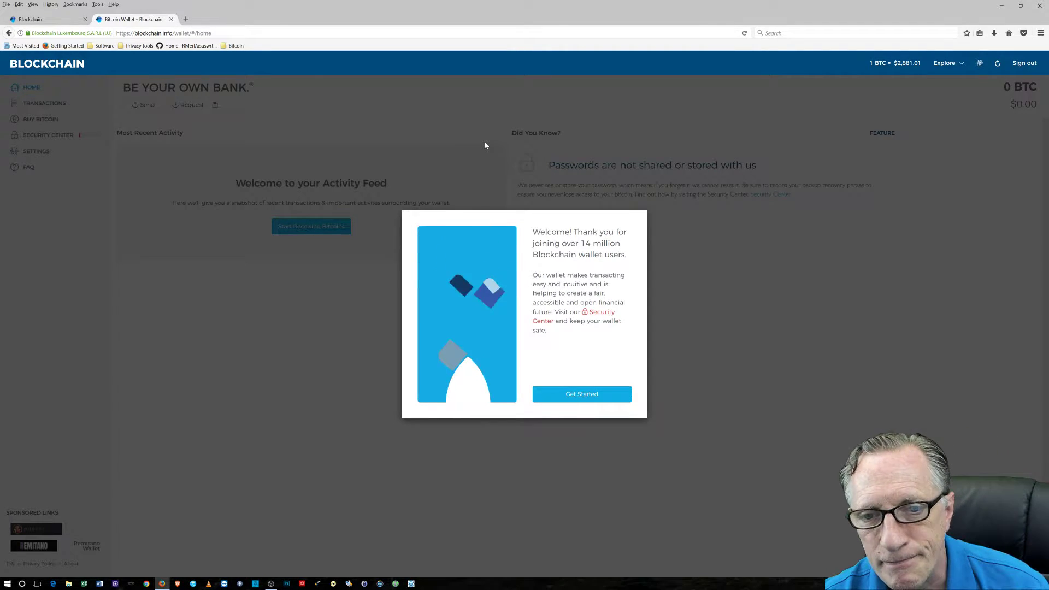
Dismiss the welcome message, view the empty Transactions list, and decline the Buy Bitcoin sign-up
left_click(582, 394)
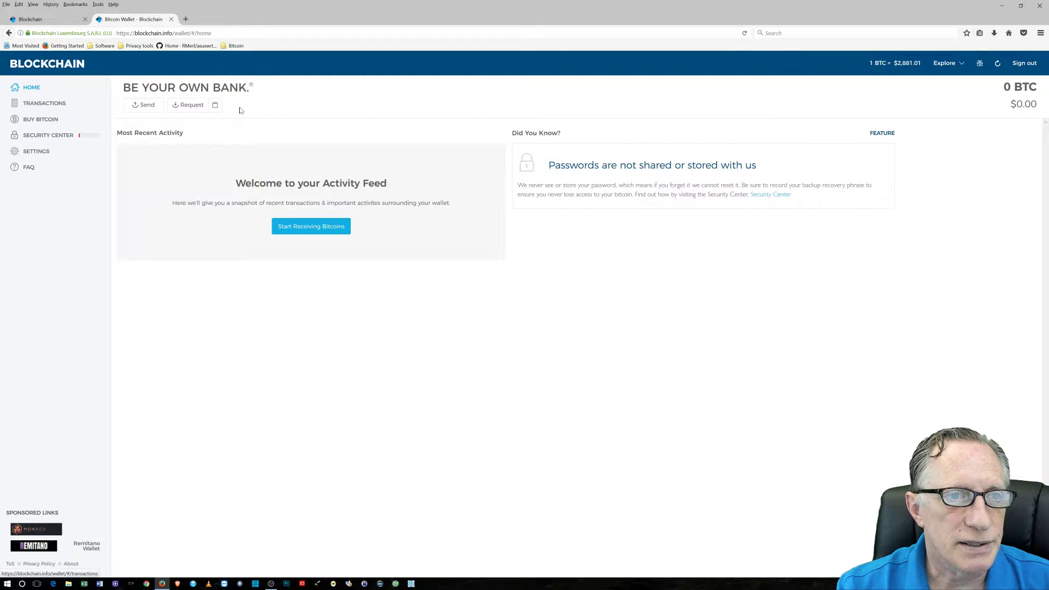
left_click(47, 106)
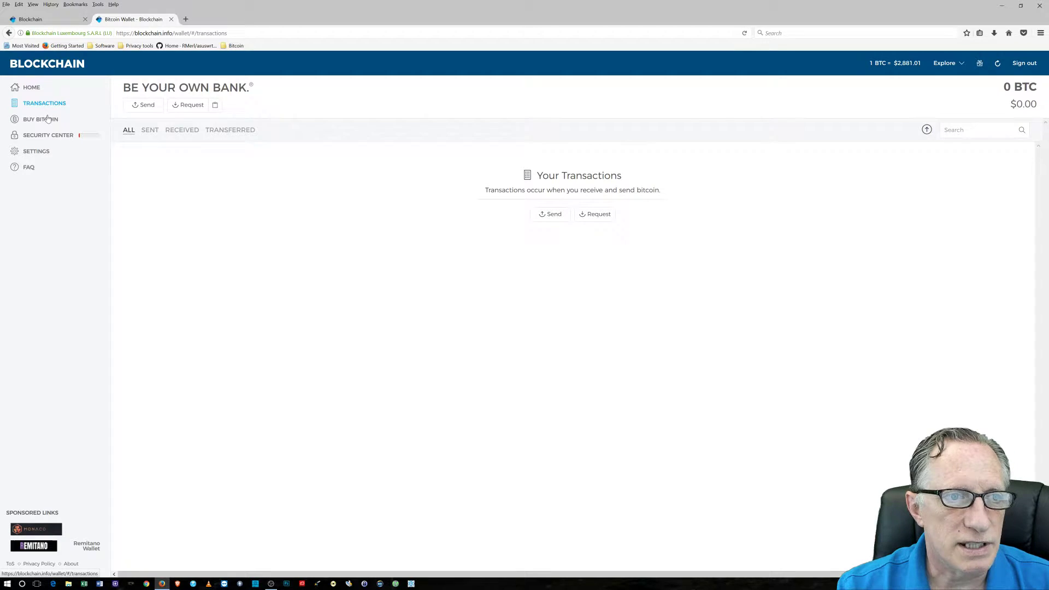
left_click(38, 119)
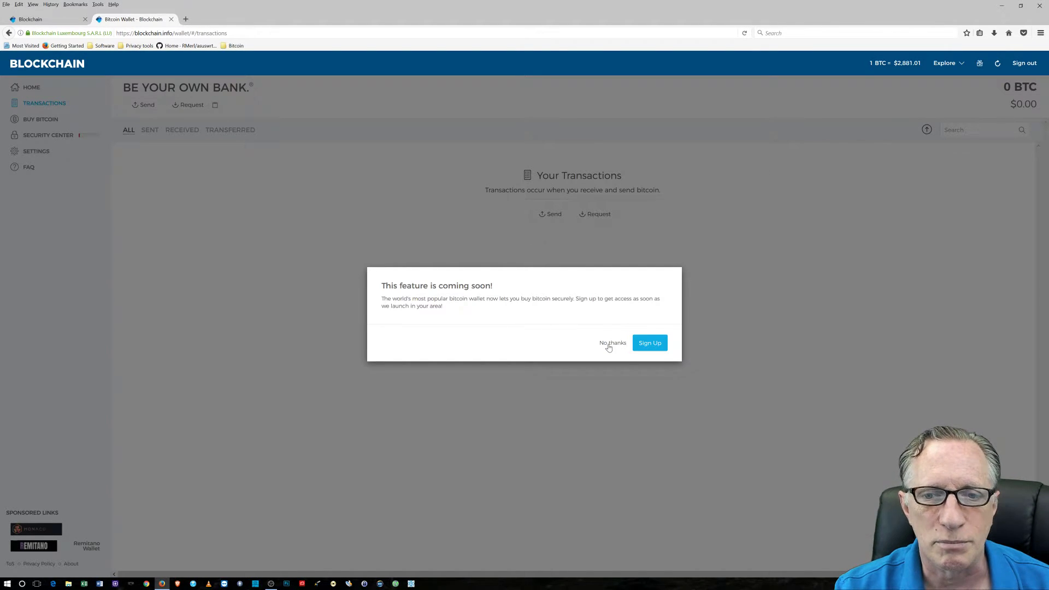
left_click(608, 346)
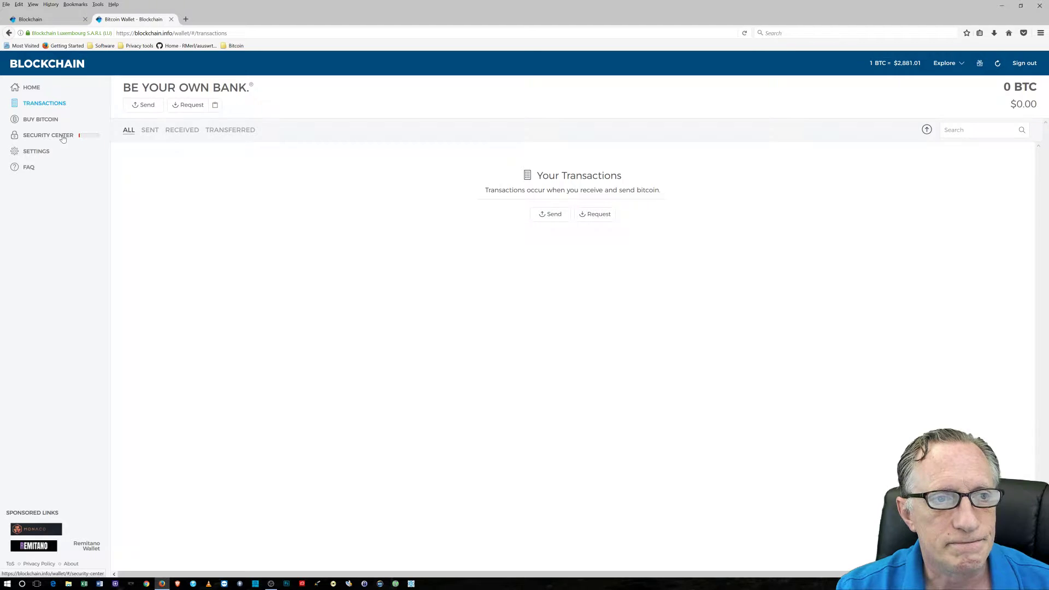
Check the Security Center's pending email verification, then bring up a new Chrome window
left_click(97, 141)
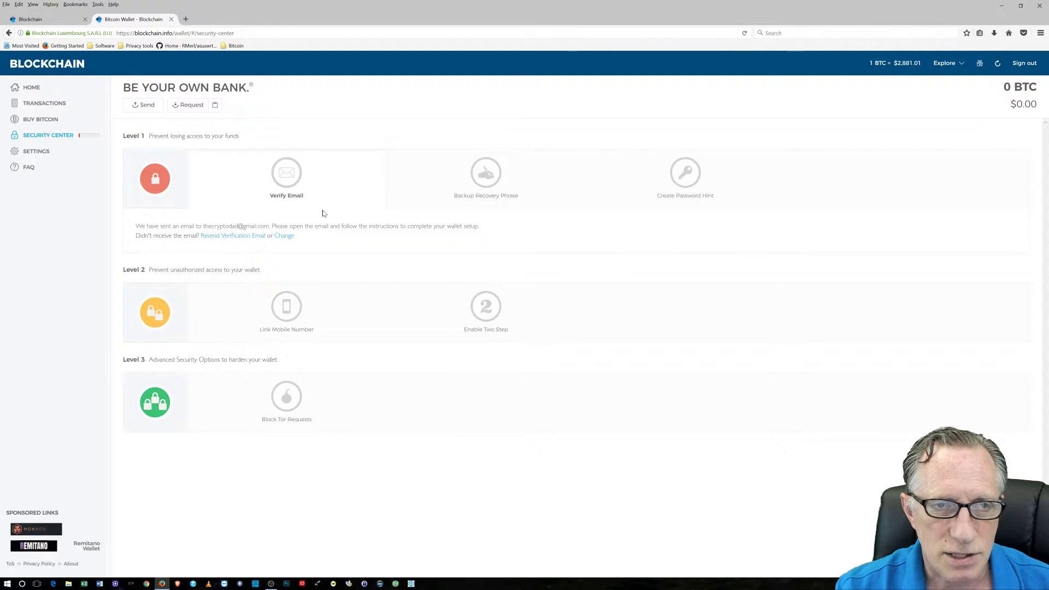
left_click(146, 584)
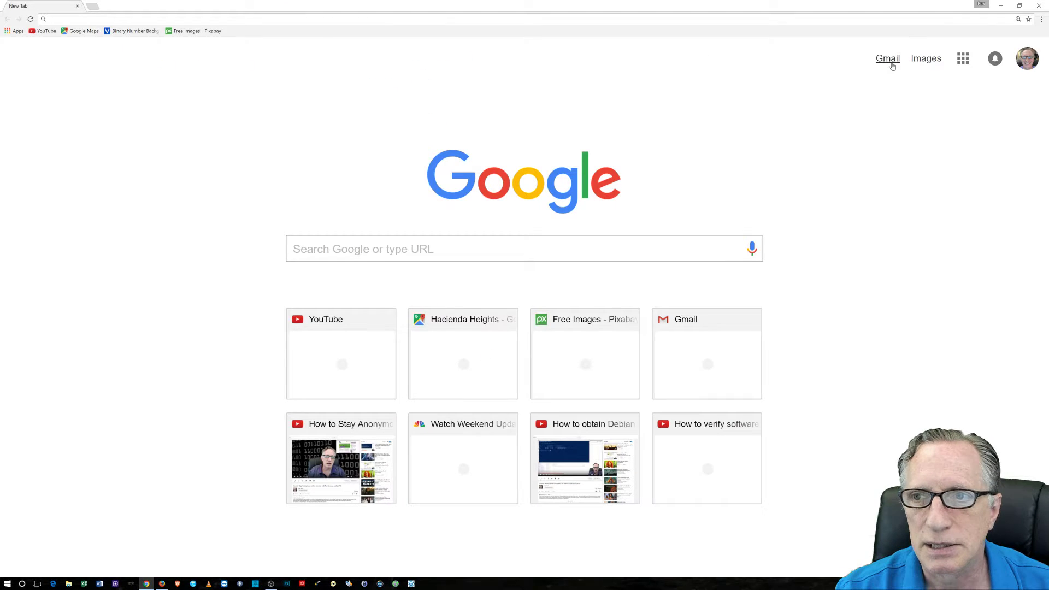
In Gmail, confirm 'Yes, This Is My Email' in the Welcome To My Wallet message
left_click(888, 59)
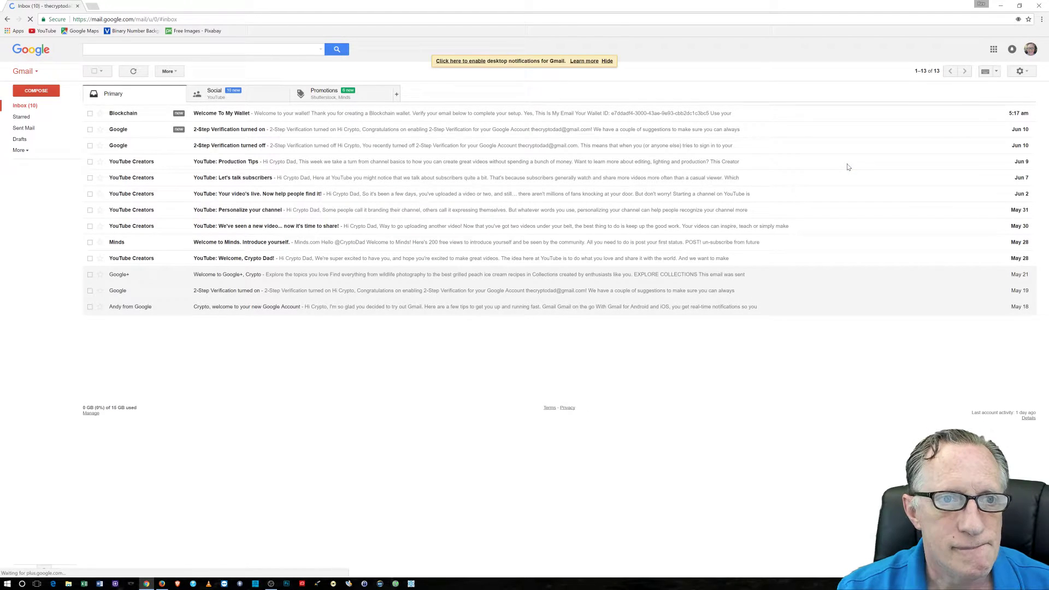
left_click(272, 114)
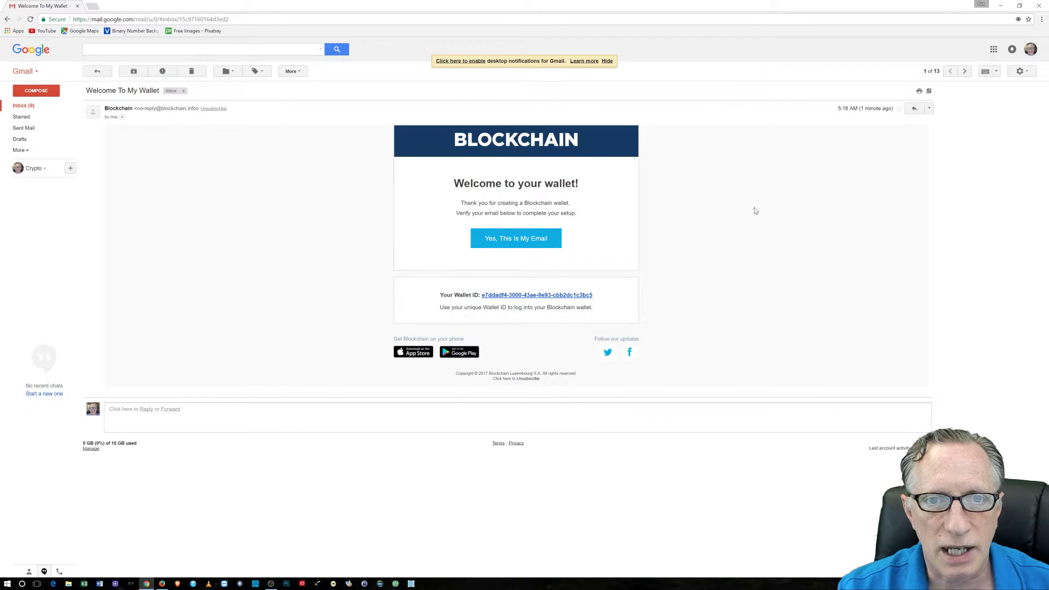
left_click(518, 242)
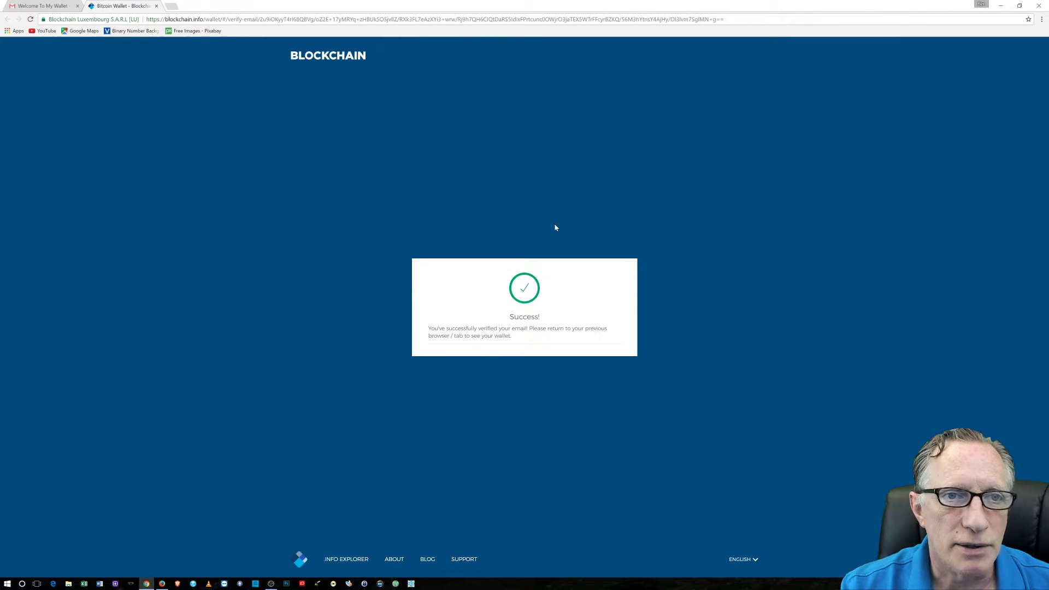
Navigate to the blockchain.info wallet login form, then back to the email-verified page
left_click(323, 59)
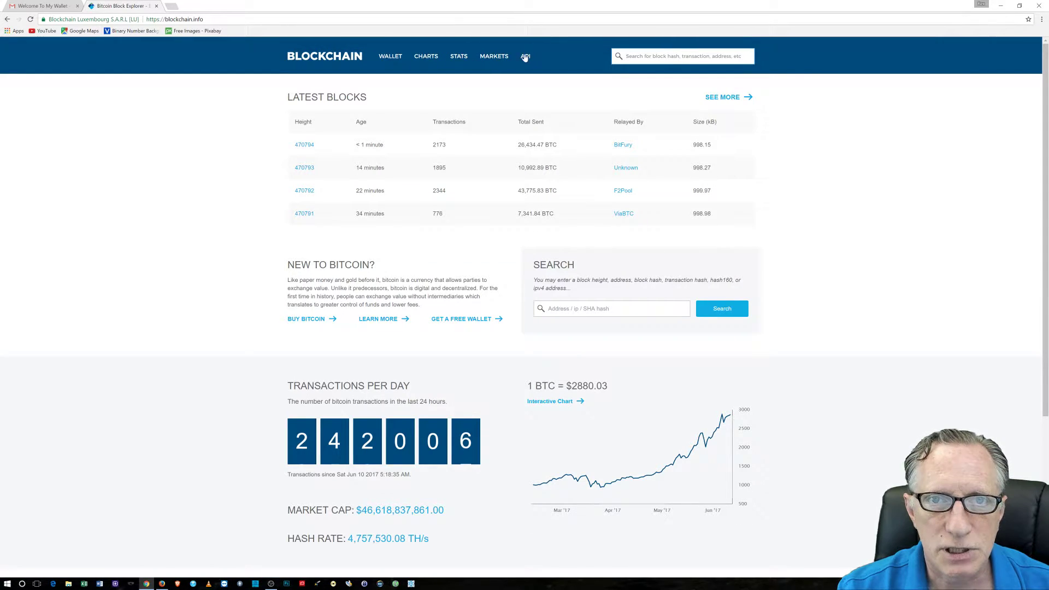
left_click(388, 57)
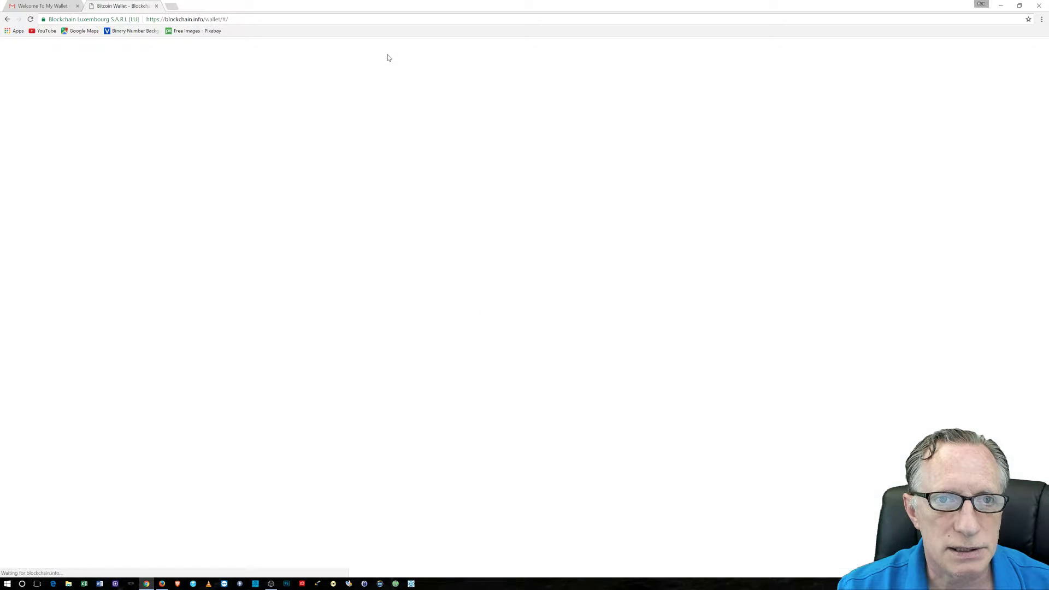
left_click(533, 359)
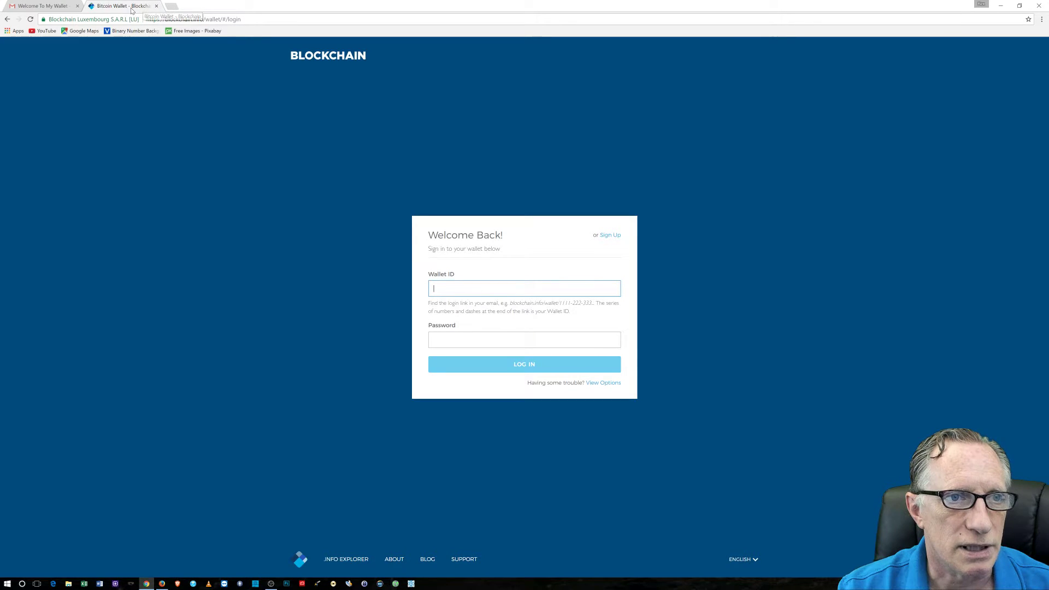
left_click(9, 19)
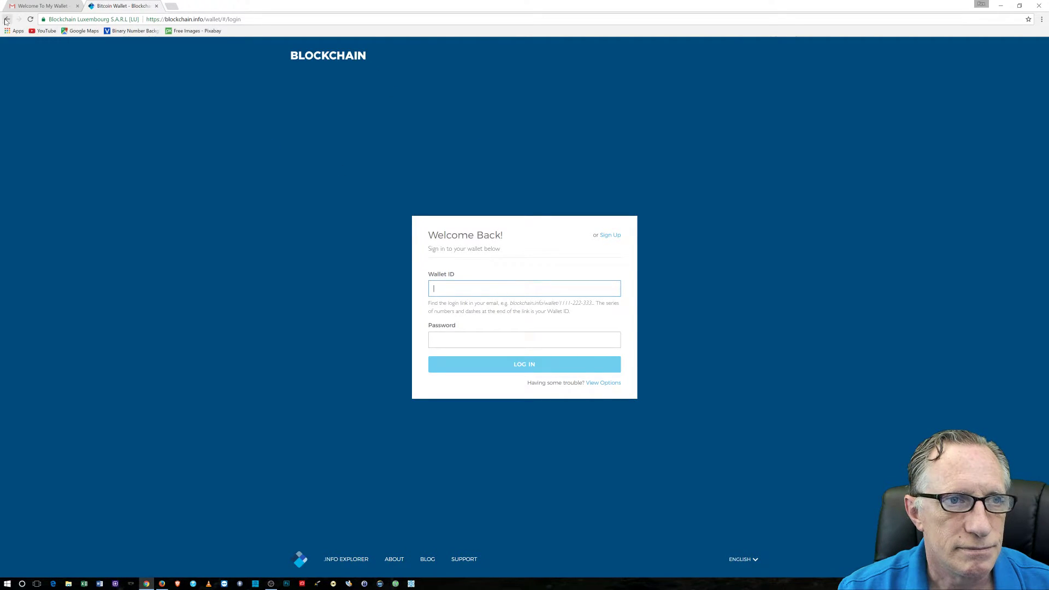
left_click(7, 20)
left_click(7, 21)
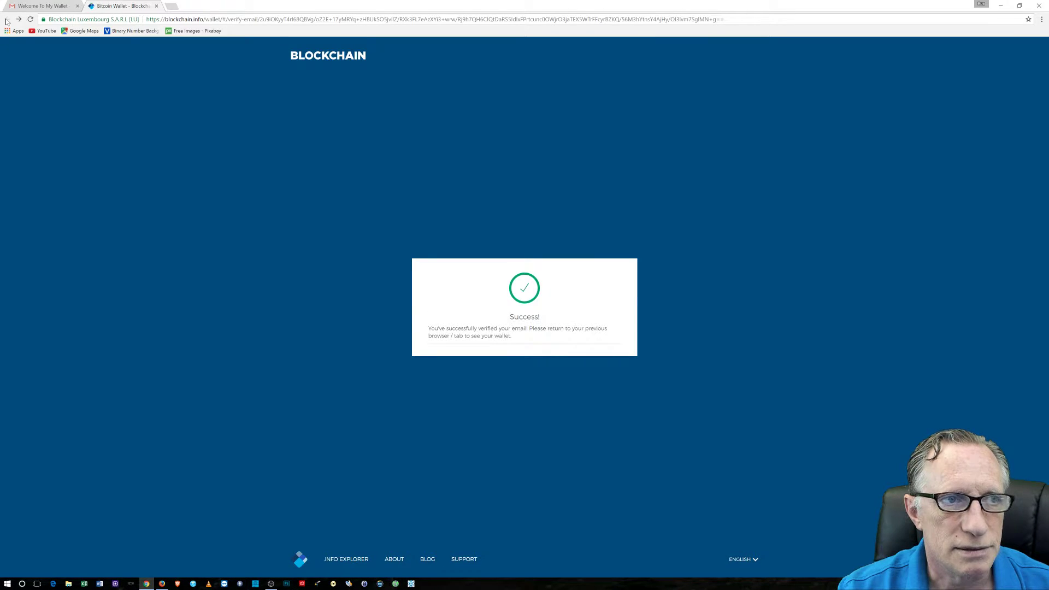
Copy the wallet ID from the welcome email in Gmail
left_click(38, 6)
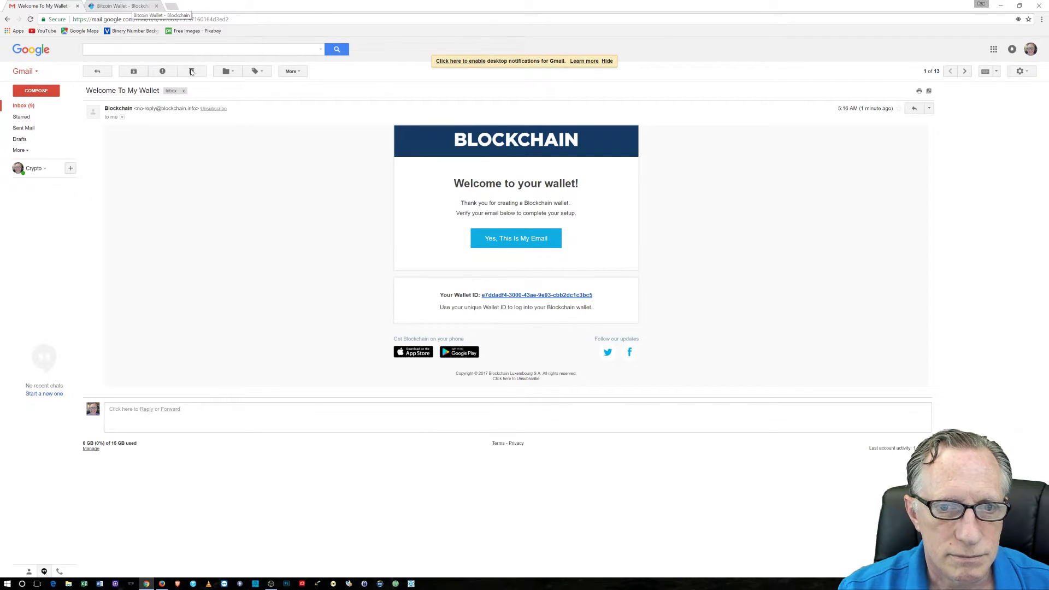
left_click_drag(596, 295, 481, 295)
right_click(499, 299)
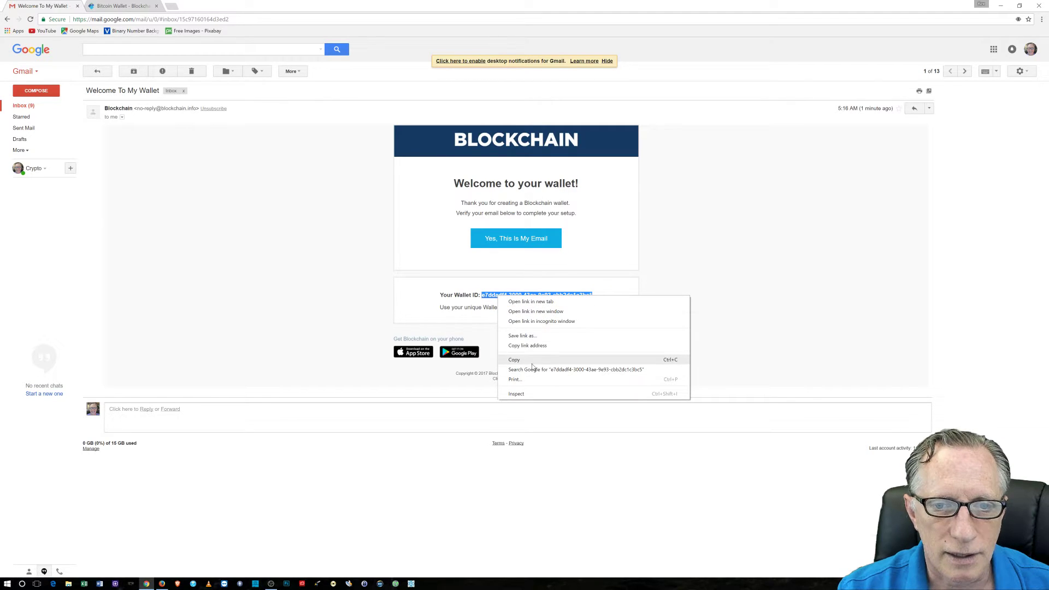
left_click(515, 360)
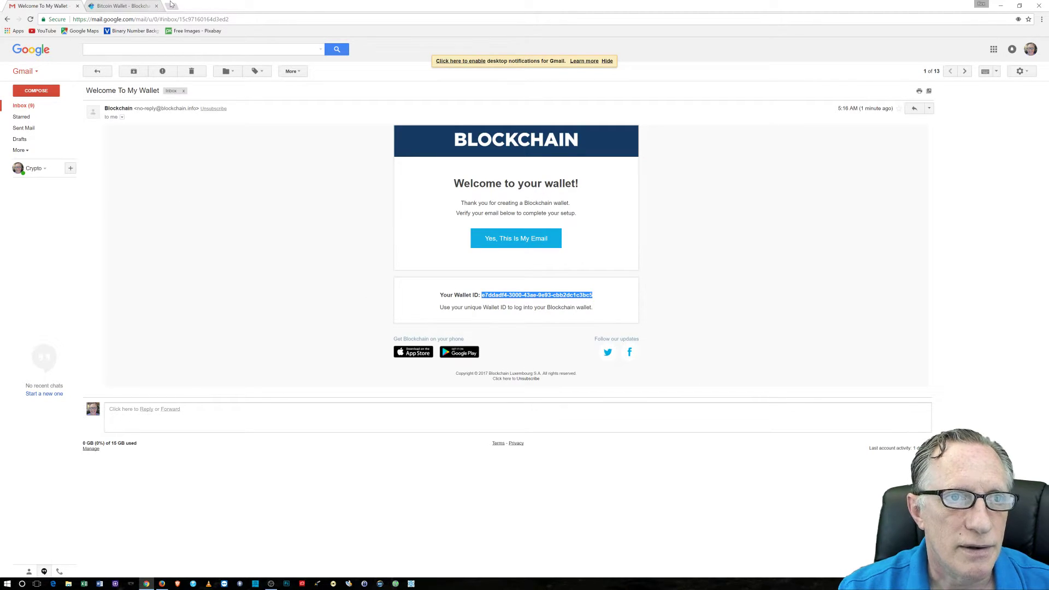
left_click(122, 6)
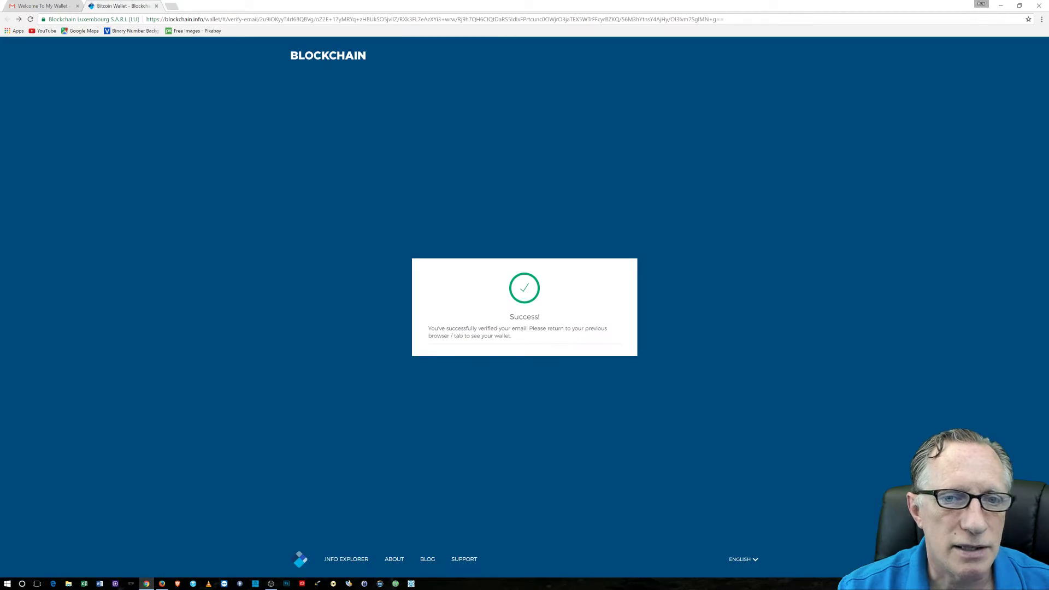
Log in with the pasted wallet ID and the password, declining to save the password
left_click(305, 57)
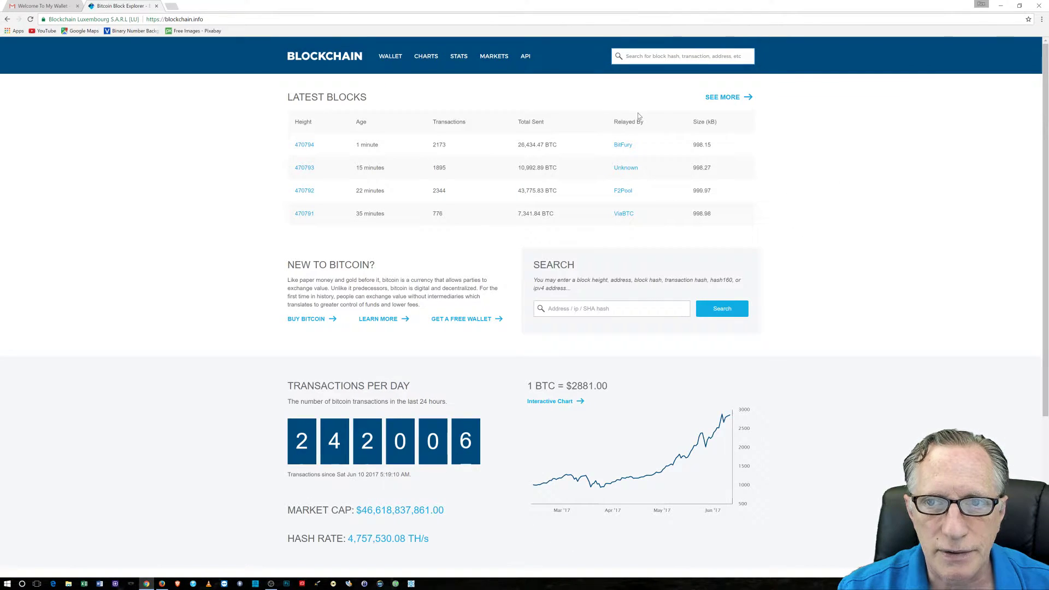
left_click(391, 56)
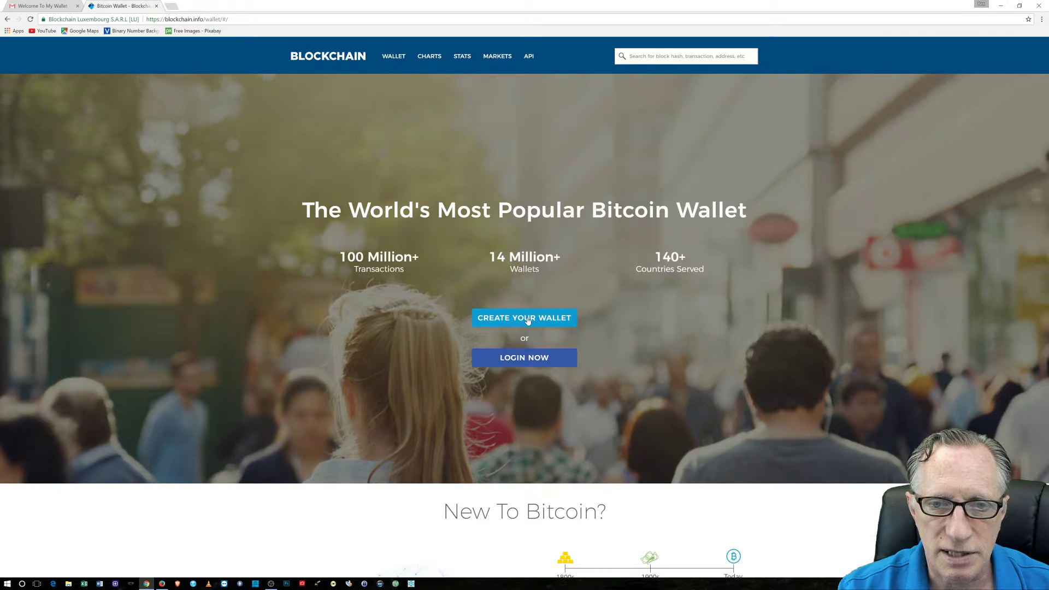
left_click(516, 360)
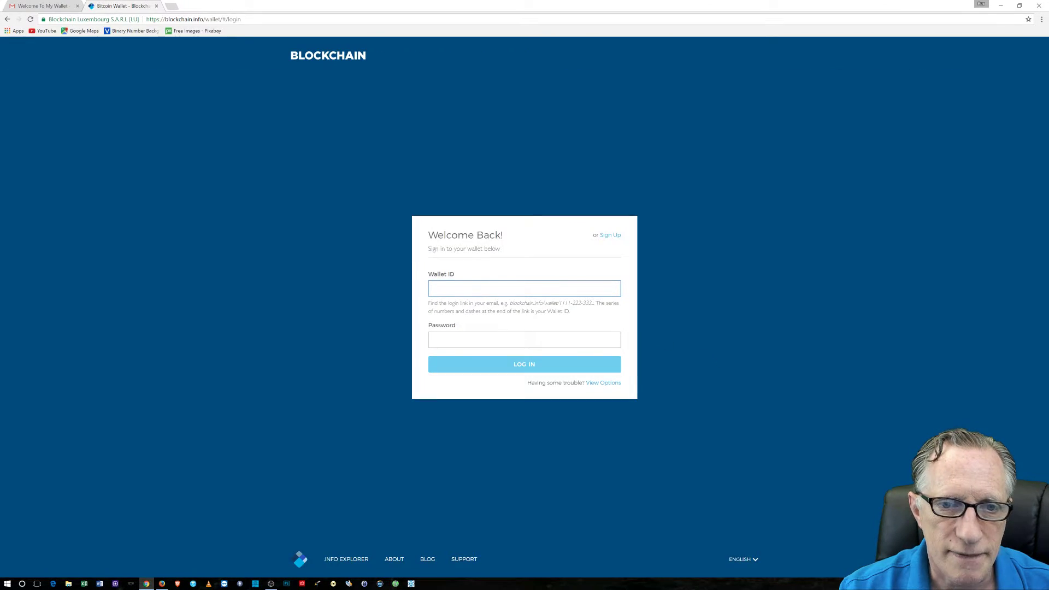
right_click(441, 288)
left_click(471, 335)
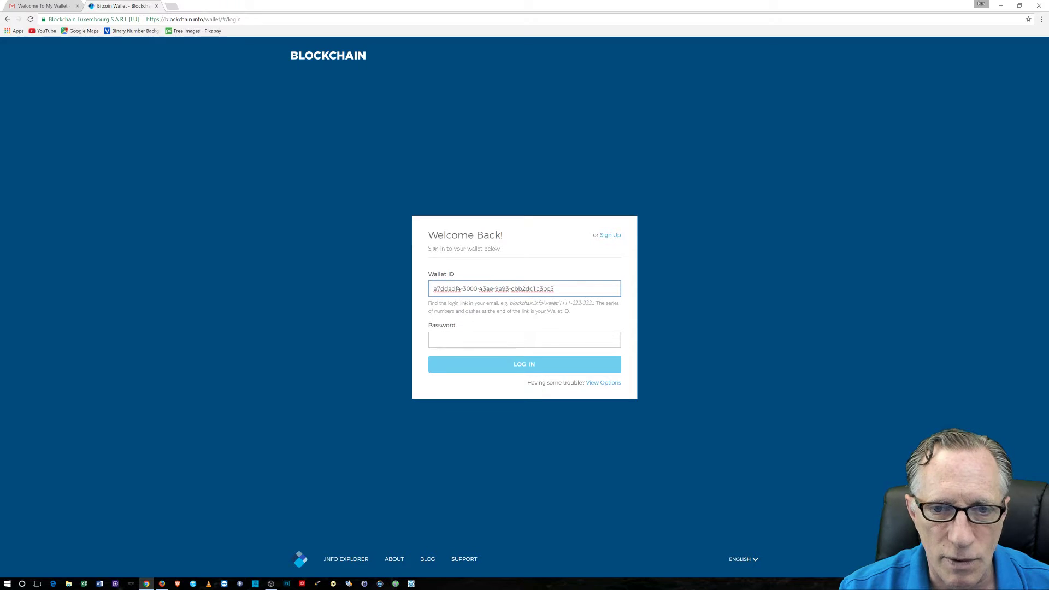
left_click(480, 339)
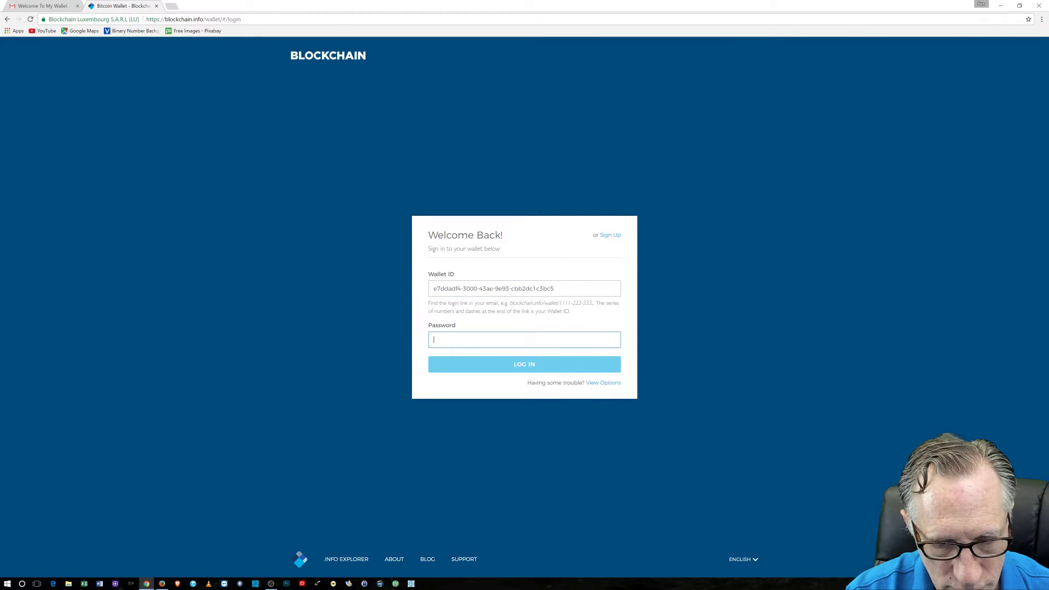
type("p")
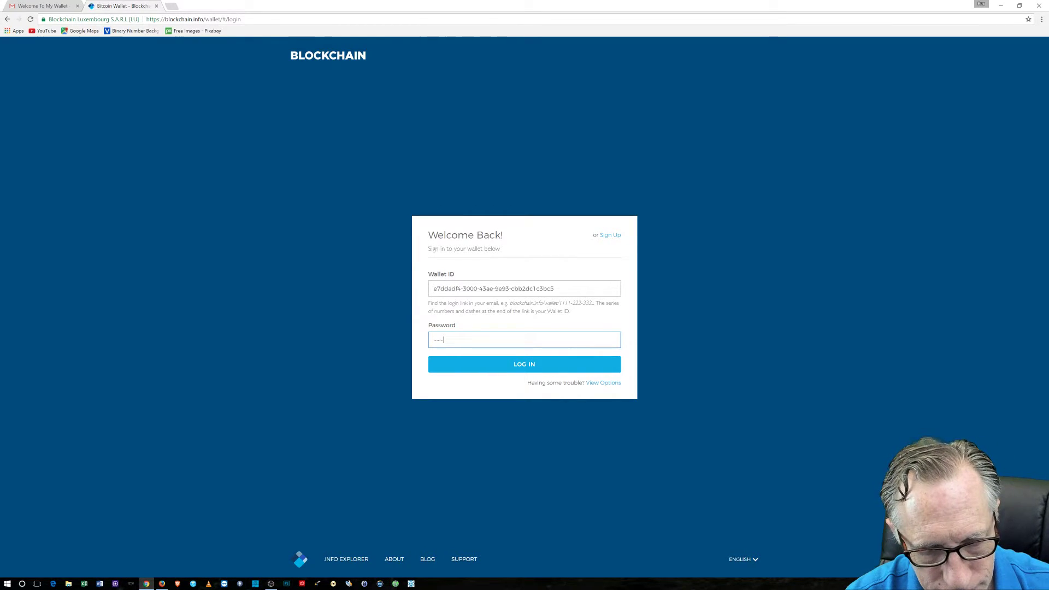
key("Return")
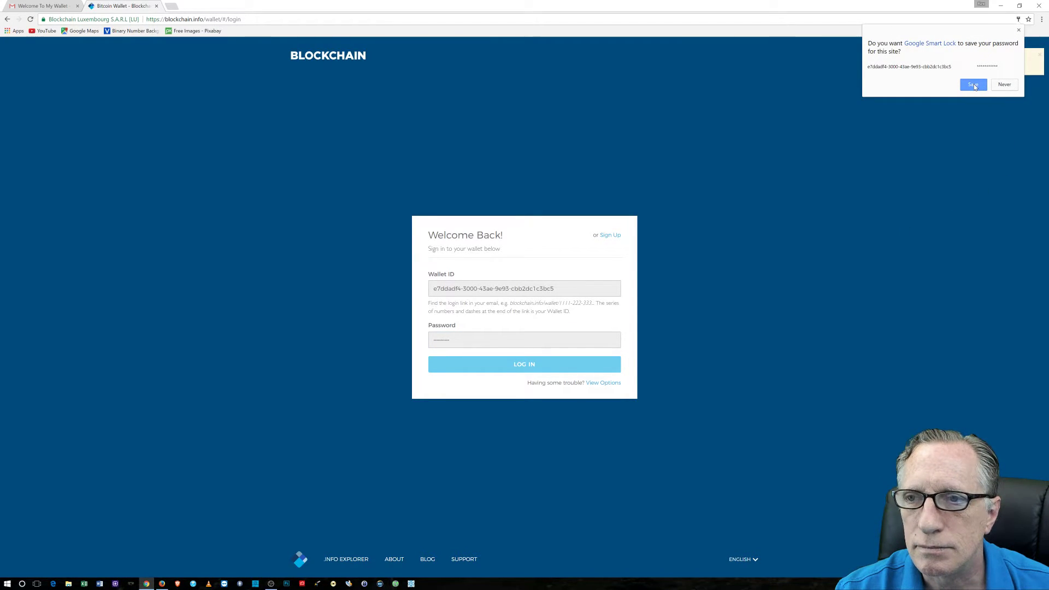
left_click(1004, 85)
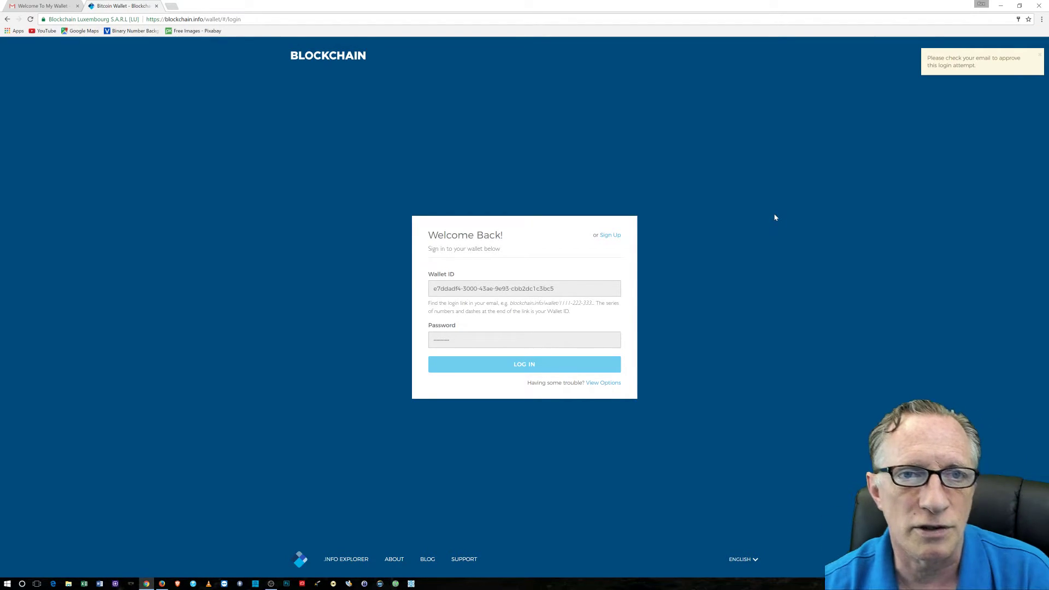
Approve the login from the 'Authorize log-in attempt' email, then return to the wallet tab
left_click(43, 6)
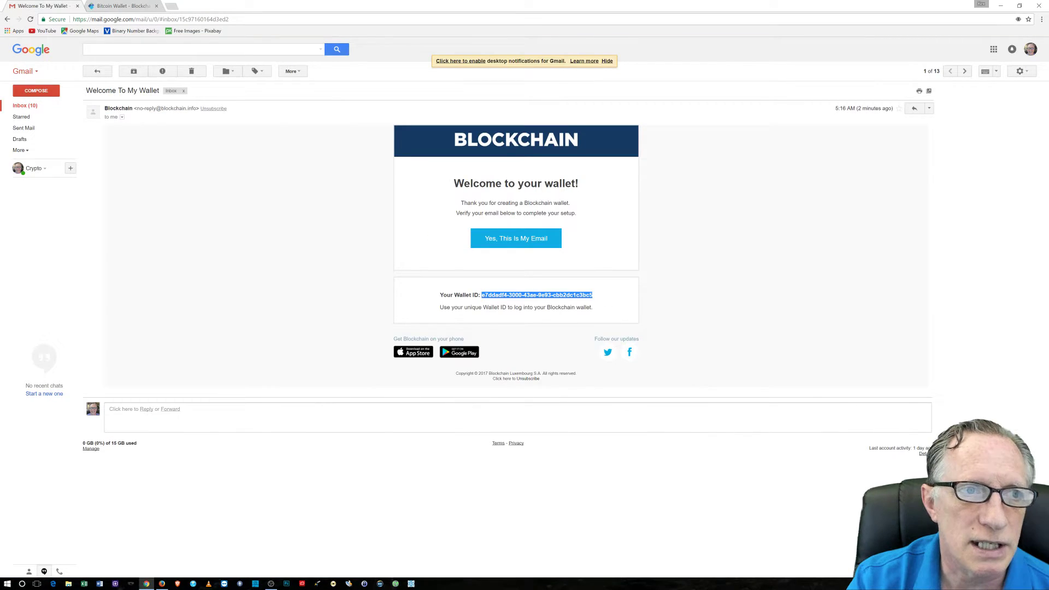
left_click(30, 107)
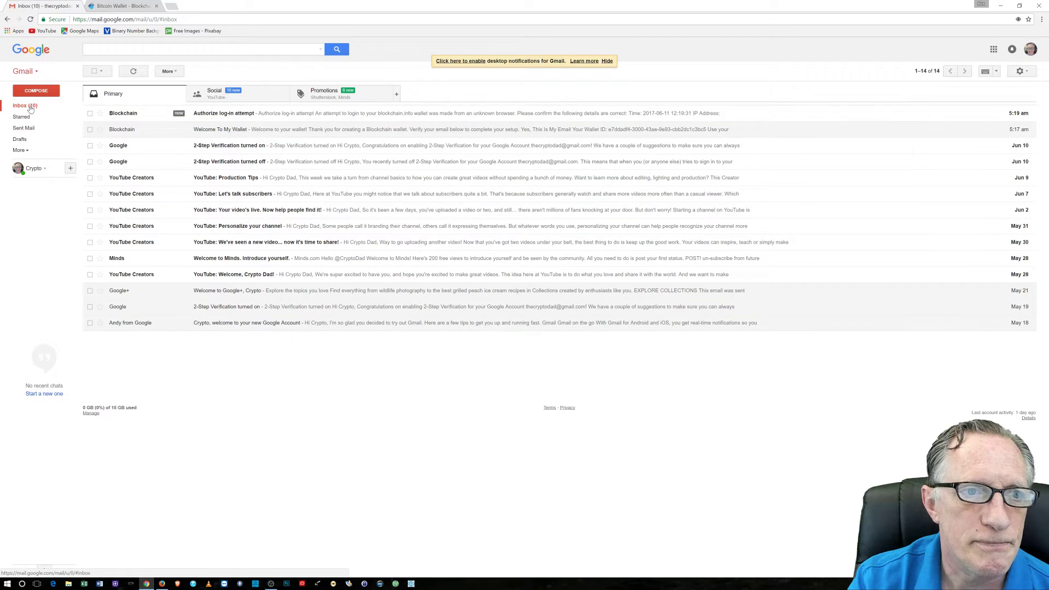
left_click(250, 114)
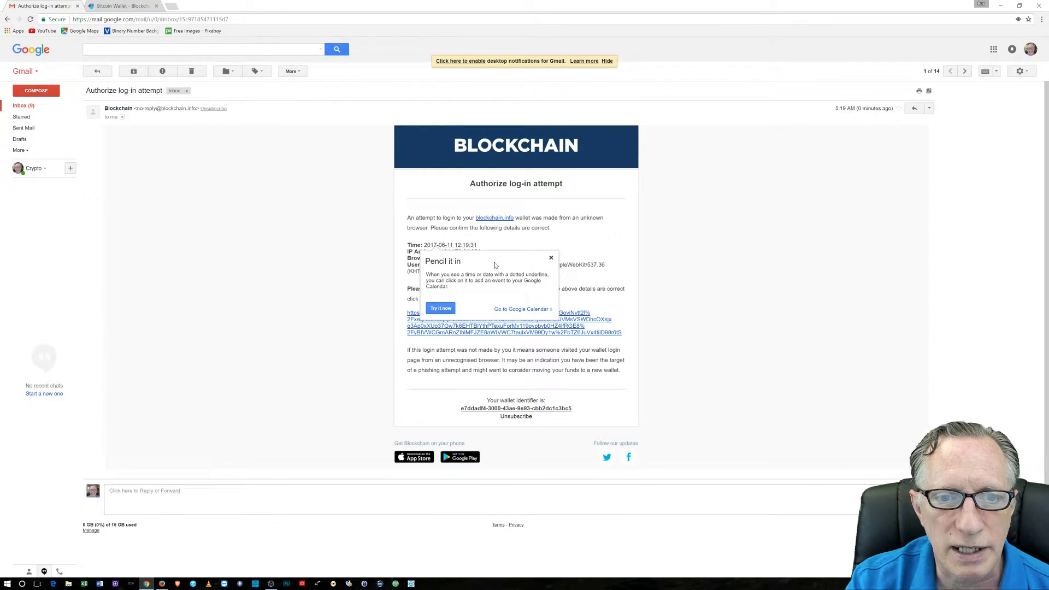
left_click(551, 259)
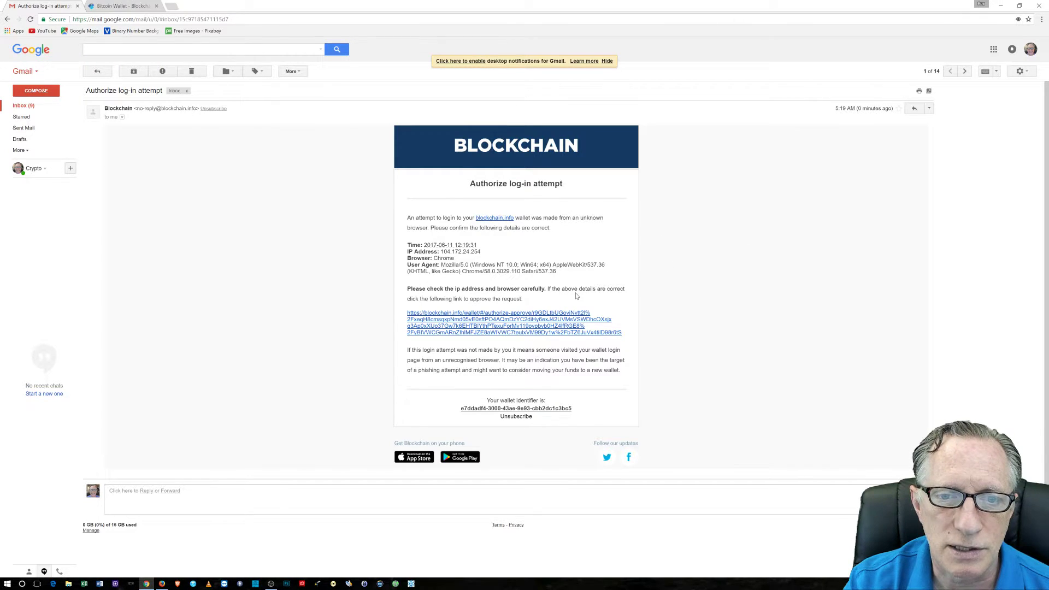
left_click(499, 317)
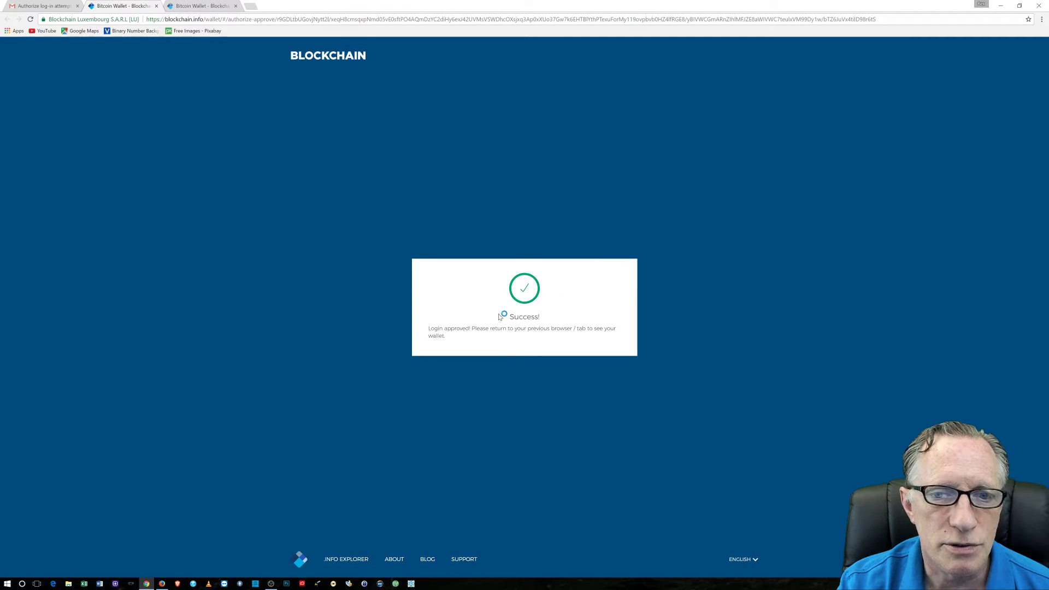
left_click(202, 8)
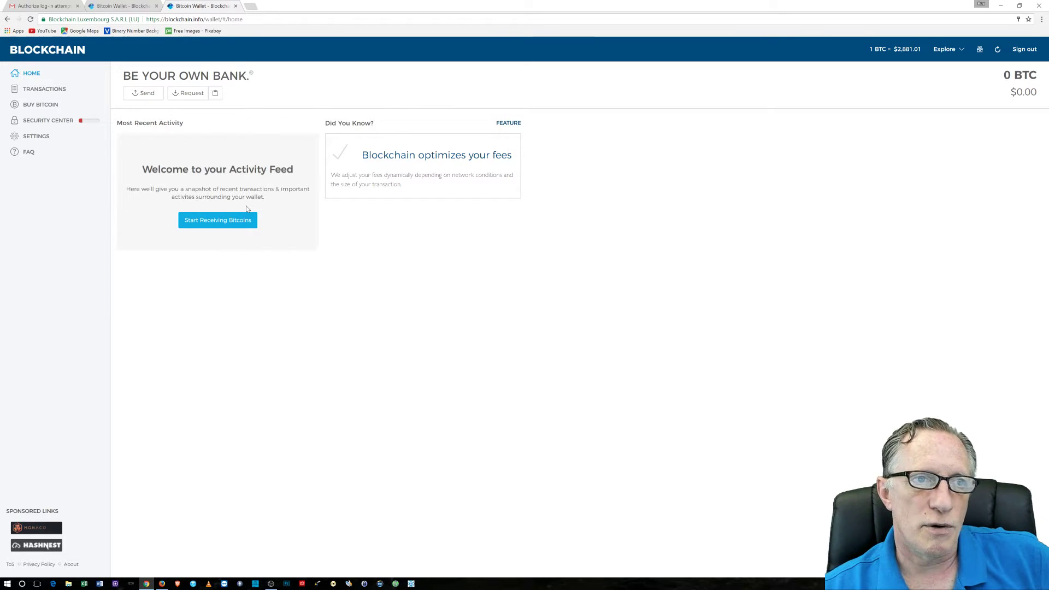
Reopen the Welcome To My Wallet email, then check the Success tab and the logged-in wallet
left_click(48, 6)
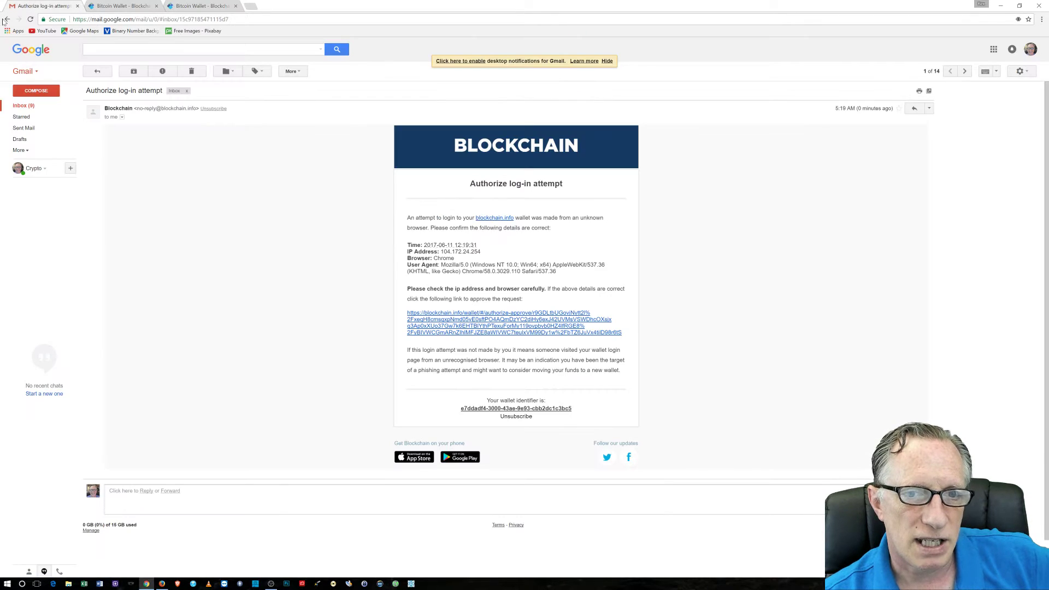
left_click(45, 107)
left_click(230, 130)
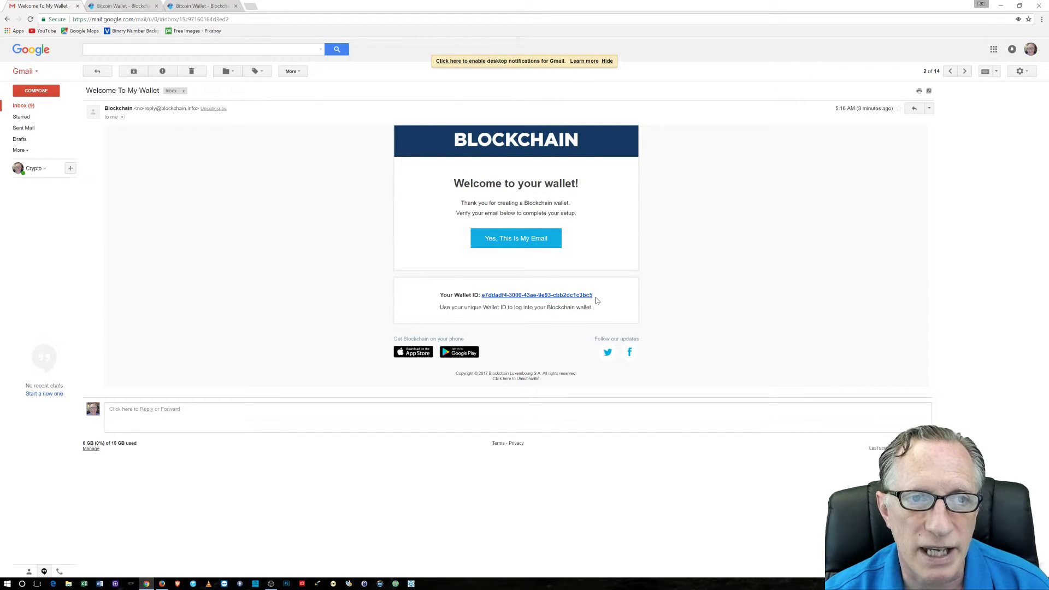
left_click(127, 7)
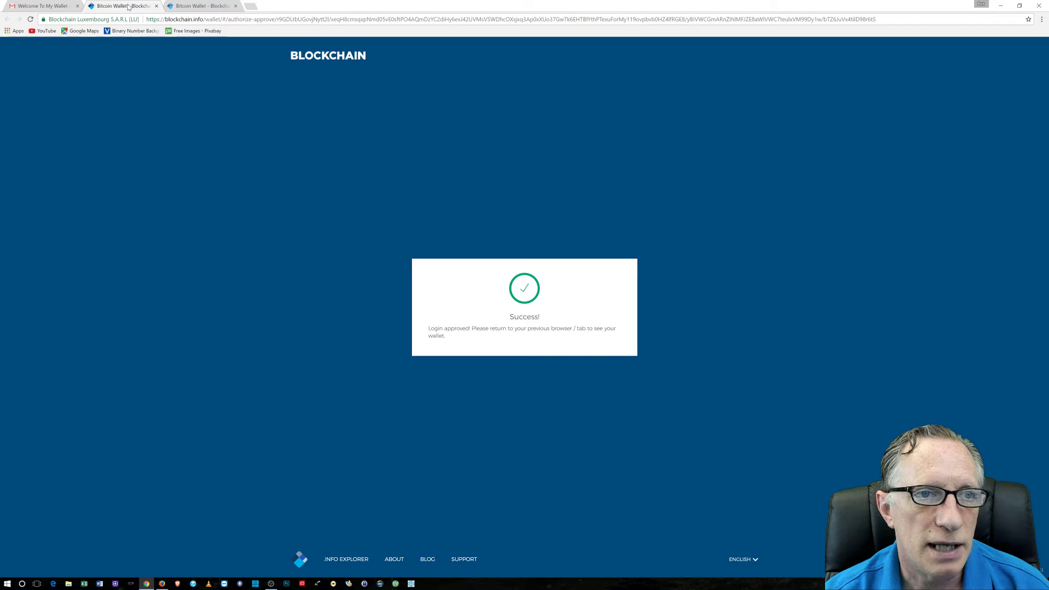
left_click(201, 6)
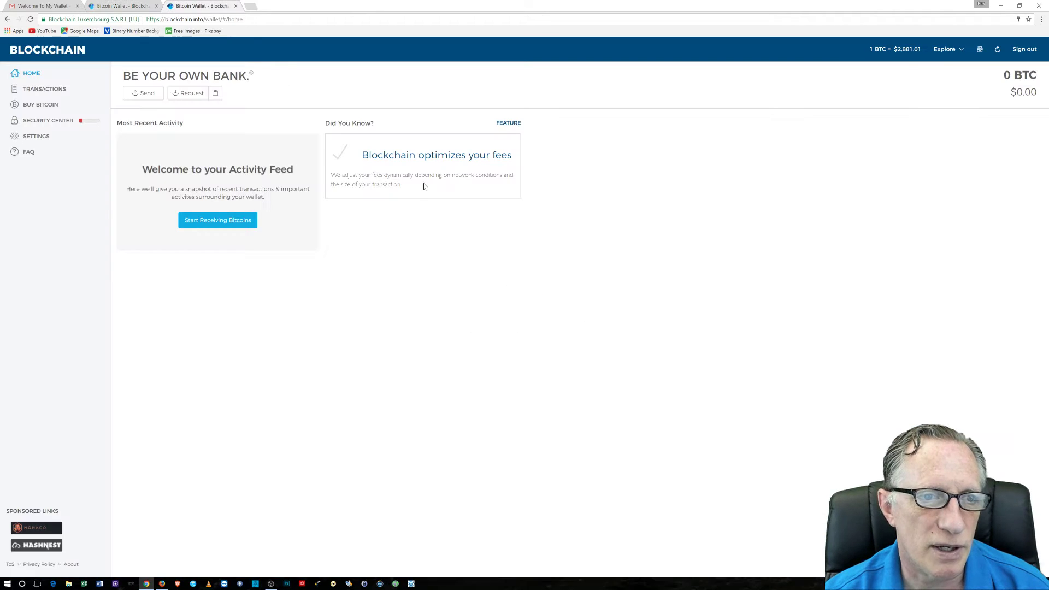
From Security Center's Backup Recovery Phrase, request the printable recovery sheet, recovery.pdf
left_click(80, 121)
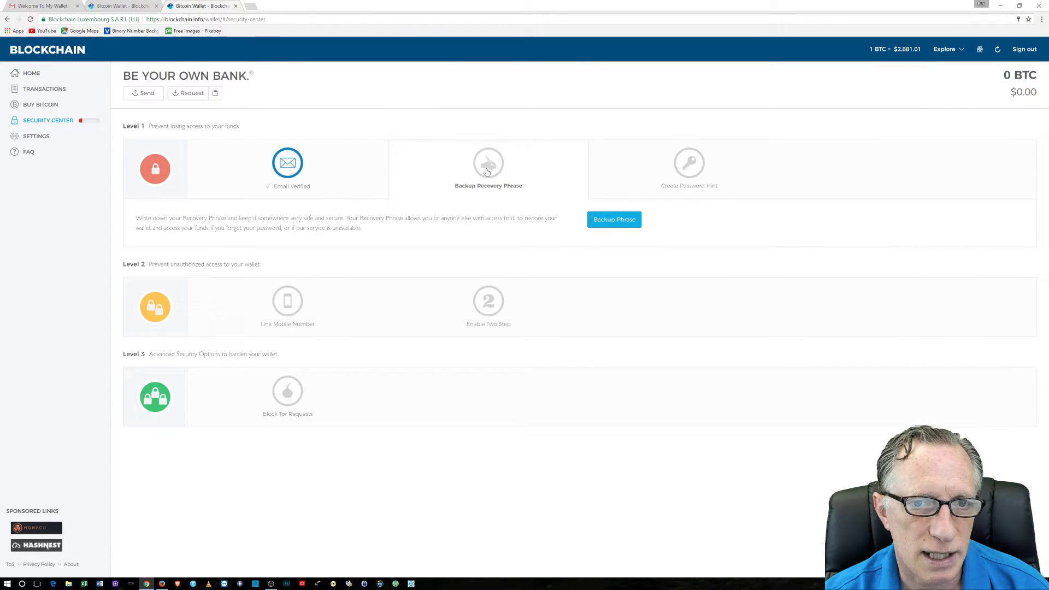
left_click(489, 168)
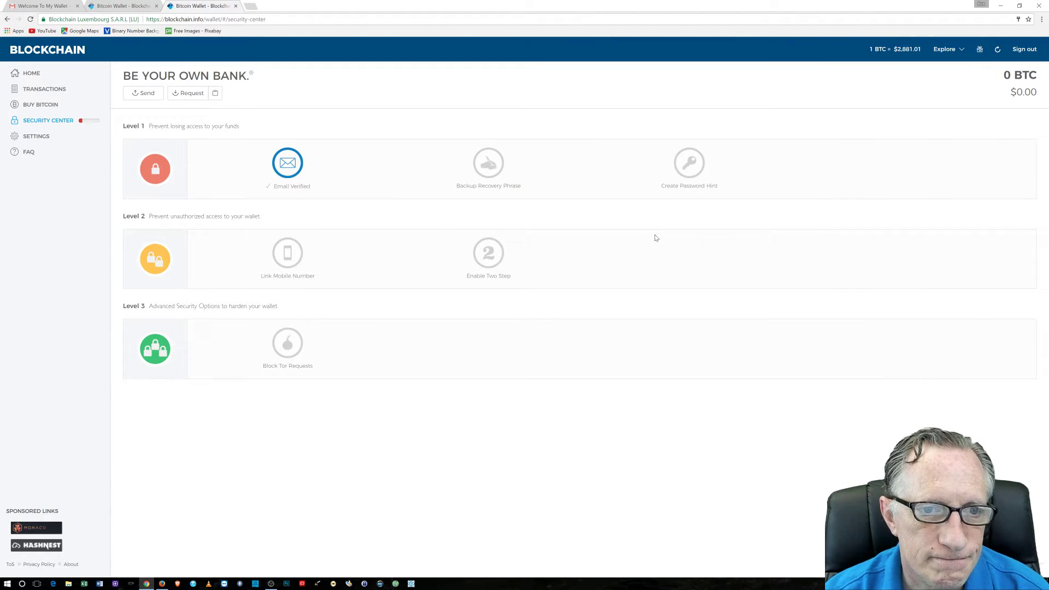
left_click(487, 169)
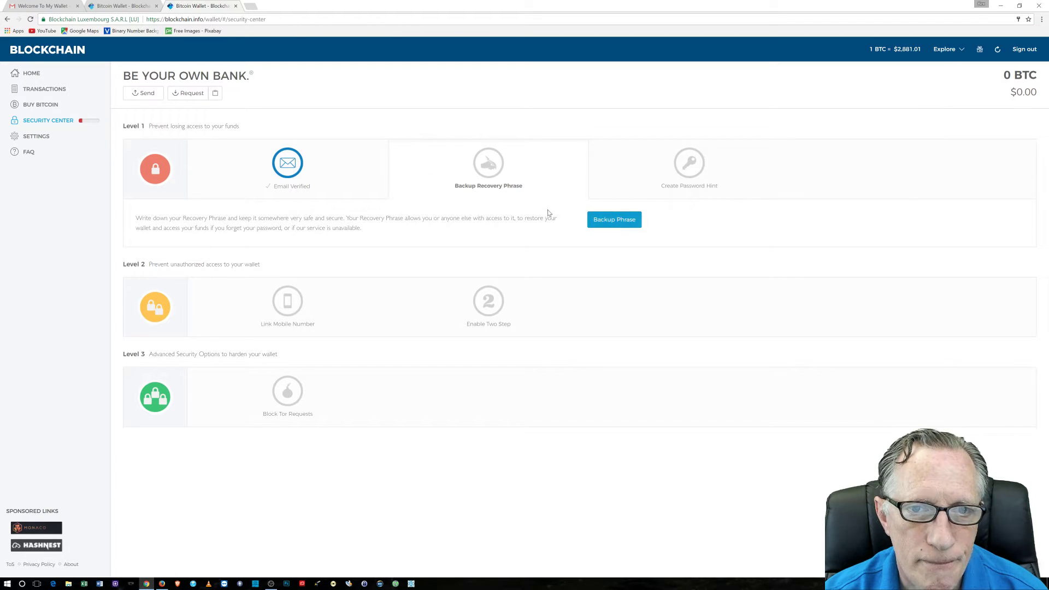
left_click(621, 221)
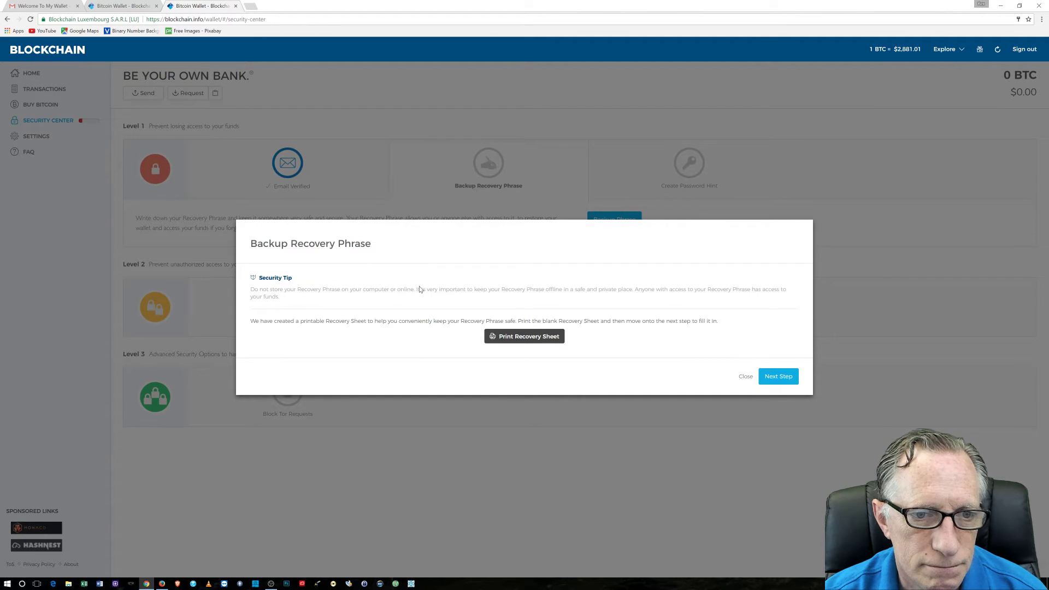
left_click(522, 338)
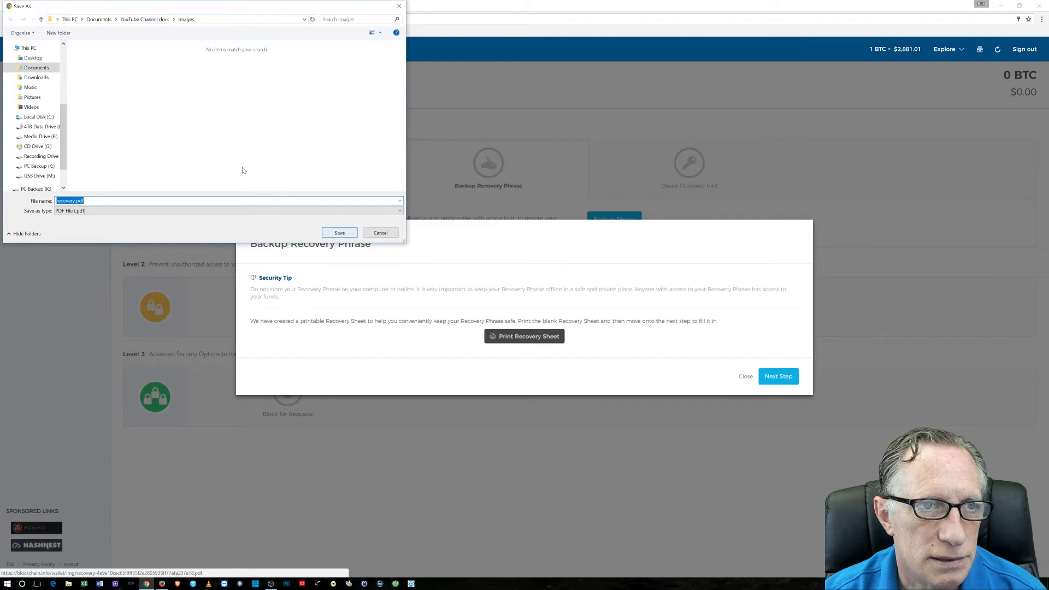
Save recovery.pdf to the Documents folder and open it from the download bar
left_click(34, 67)
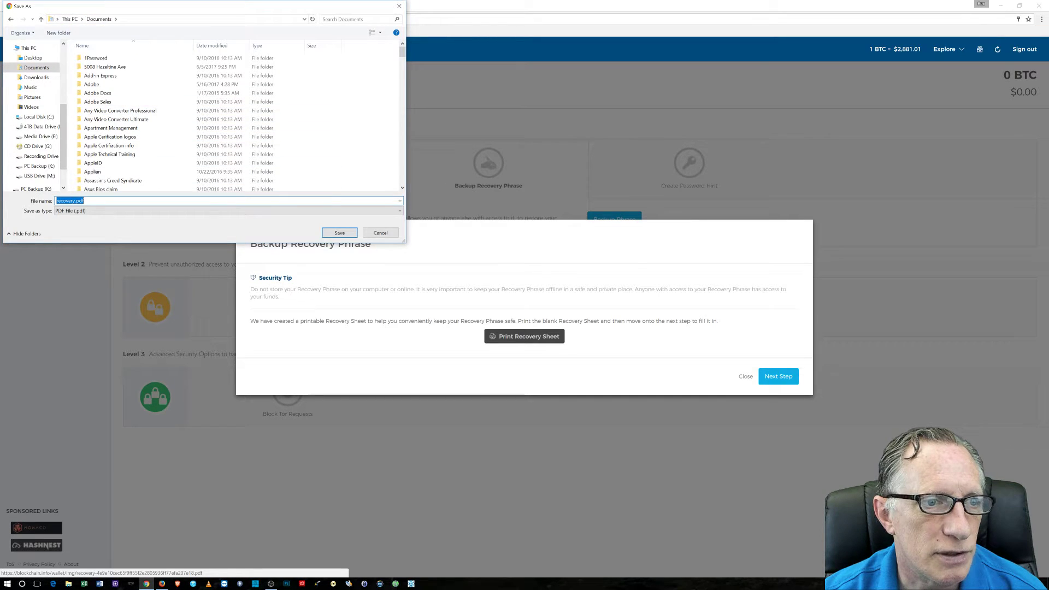
left_click(340, 235)
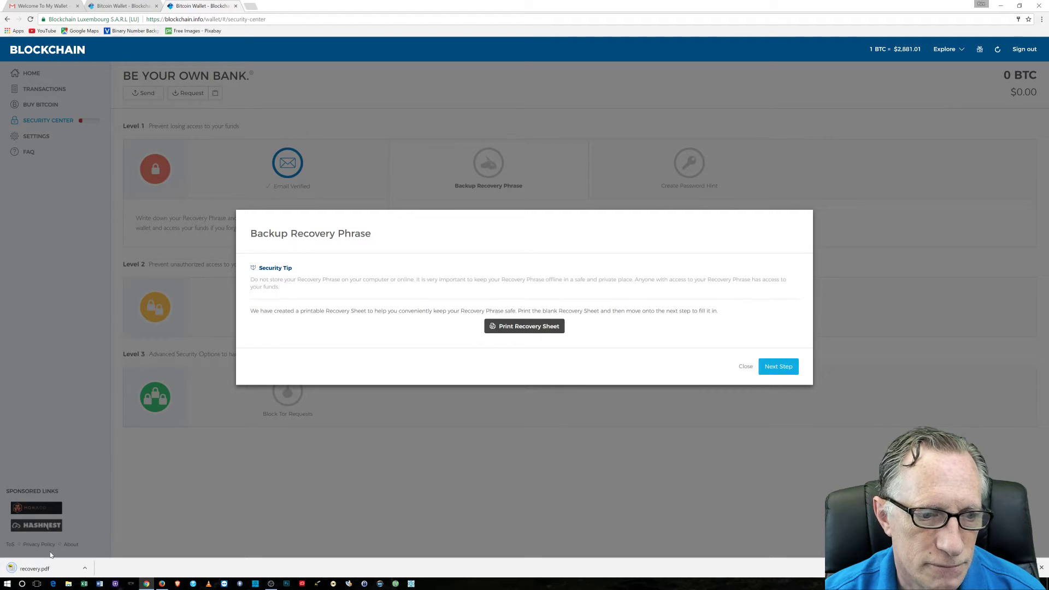
left_click(85, 569)
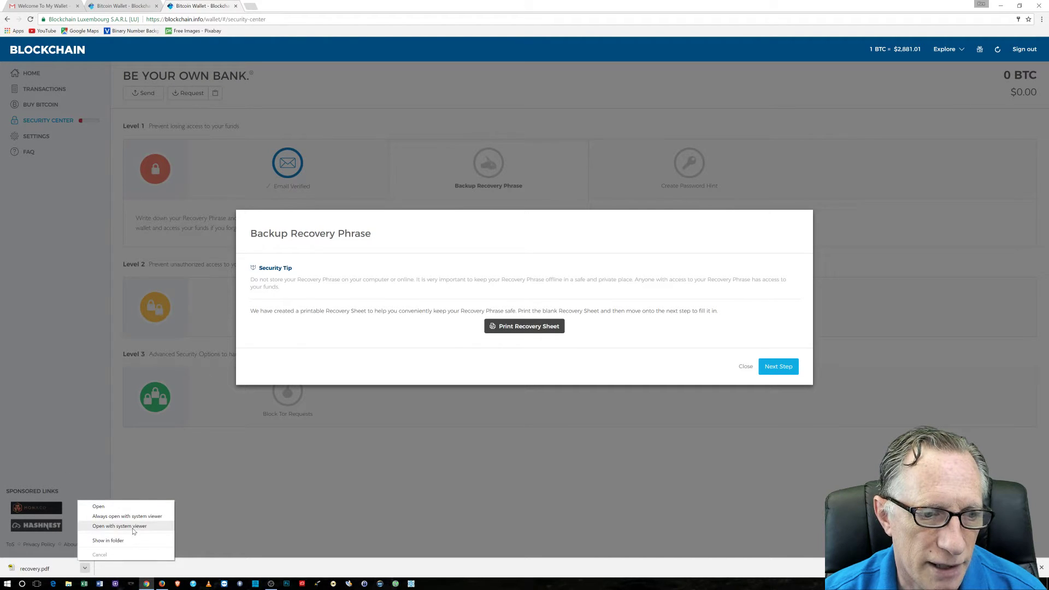
left_click(125, 508)
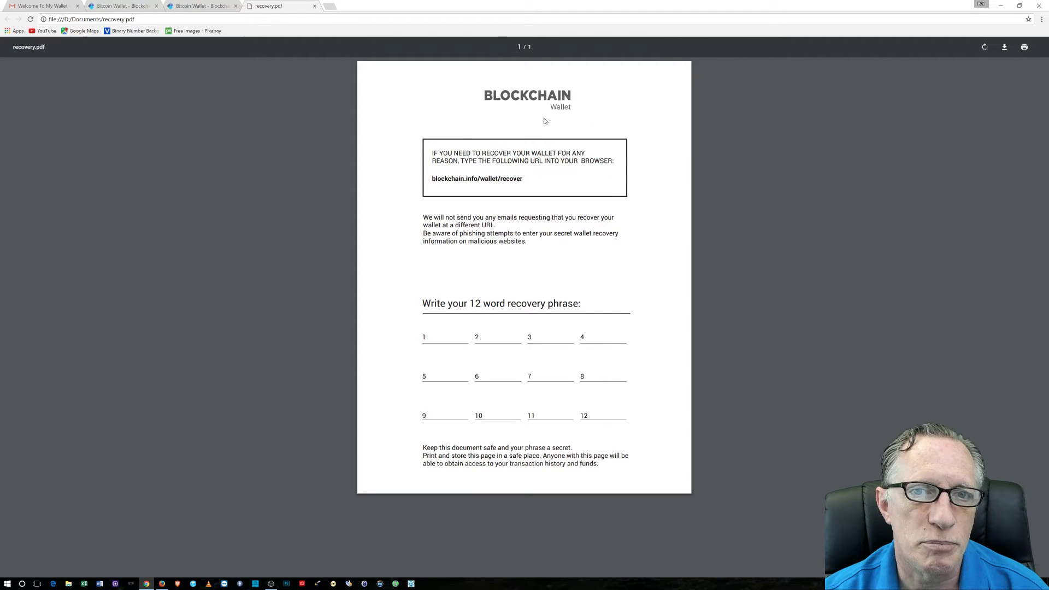
Print the recovery sheet and close the printer queue window
left_click(1025, 48)
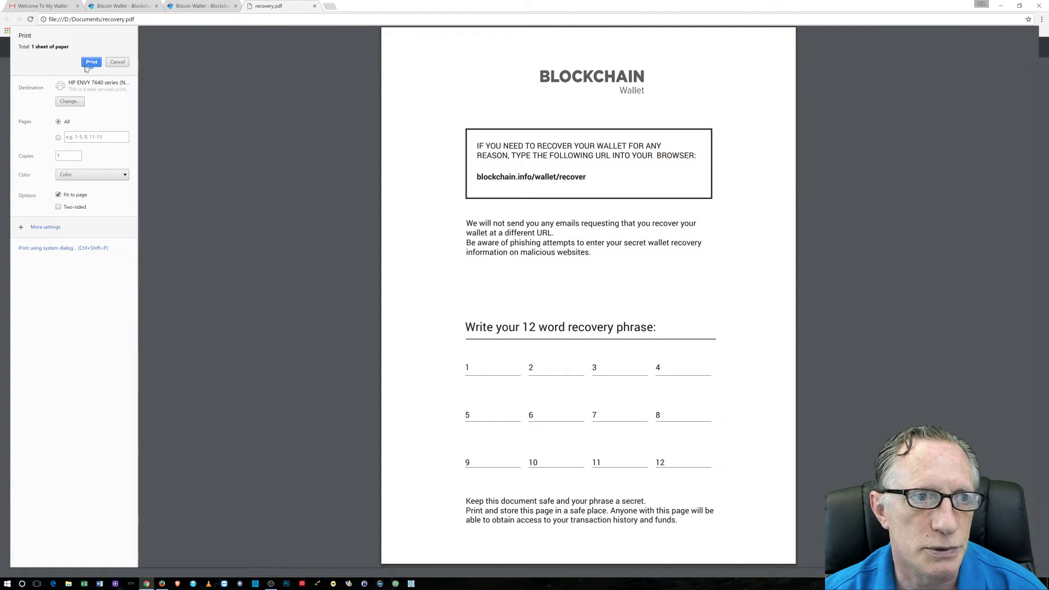
left_click(87, 64)
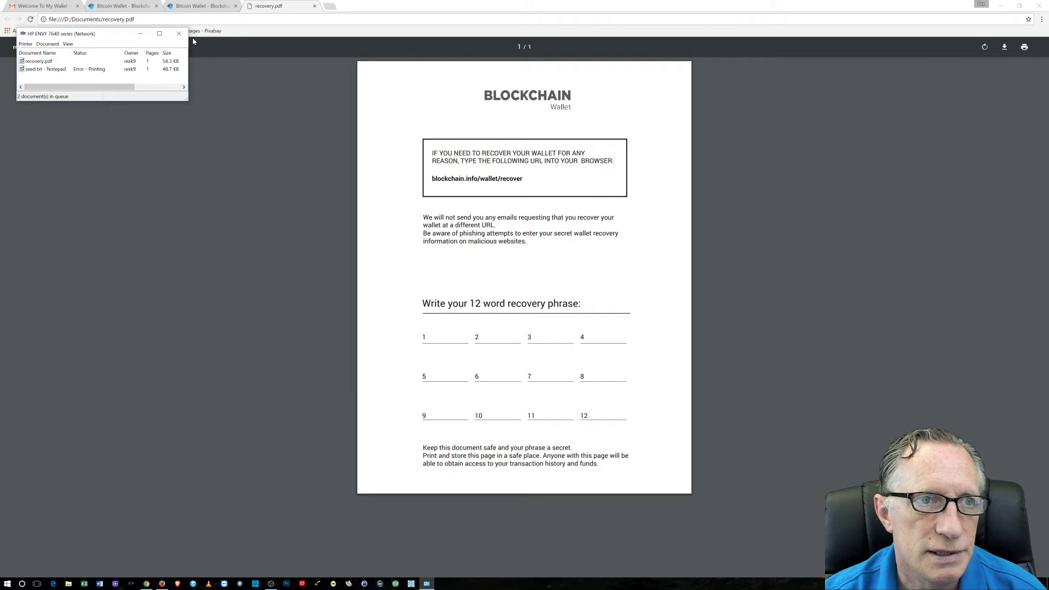
left_click(179, 33)
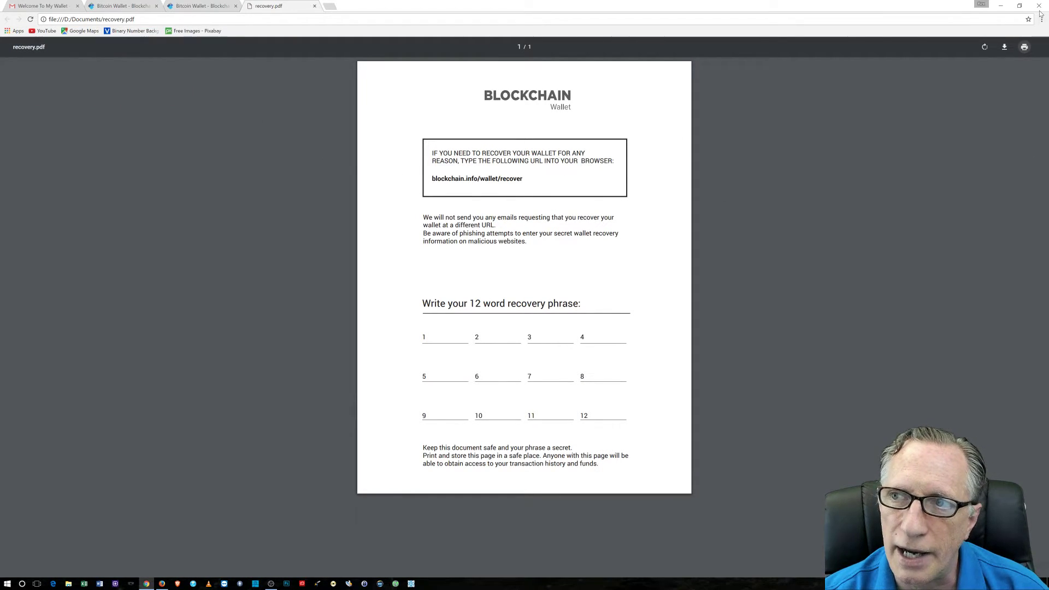
Back in the wallet, step through all 12 recovery words, four at a time, to the verification step
key("alt+Tab")
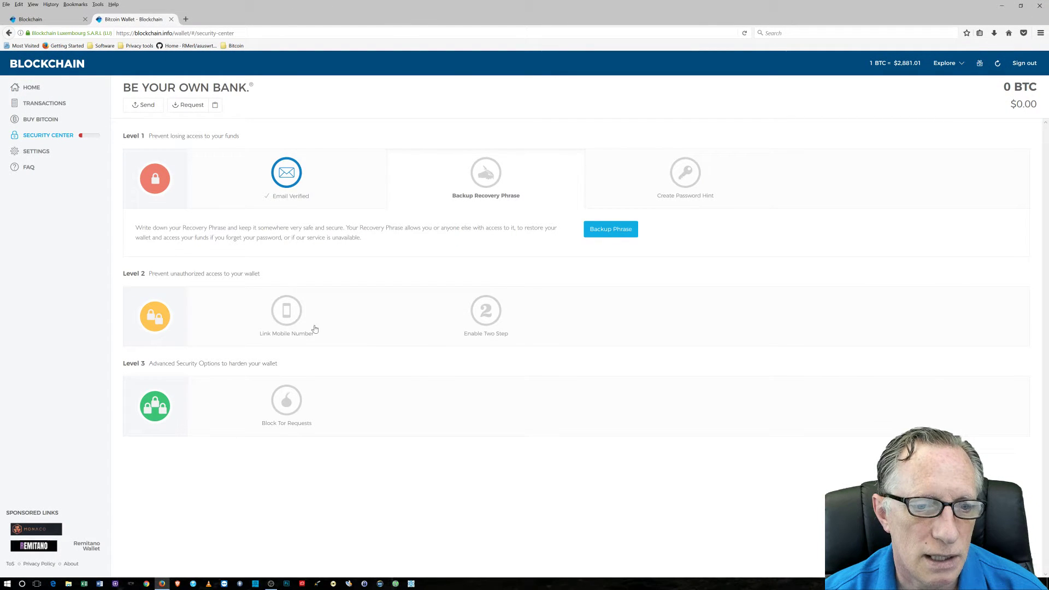
left_click(619, 234)
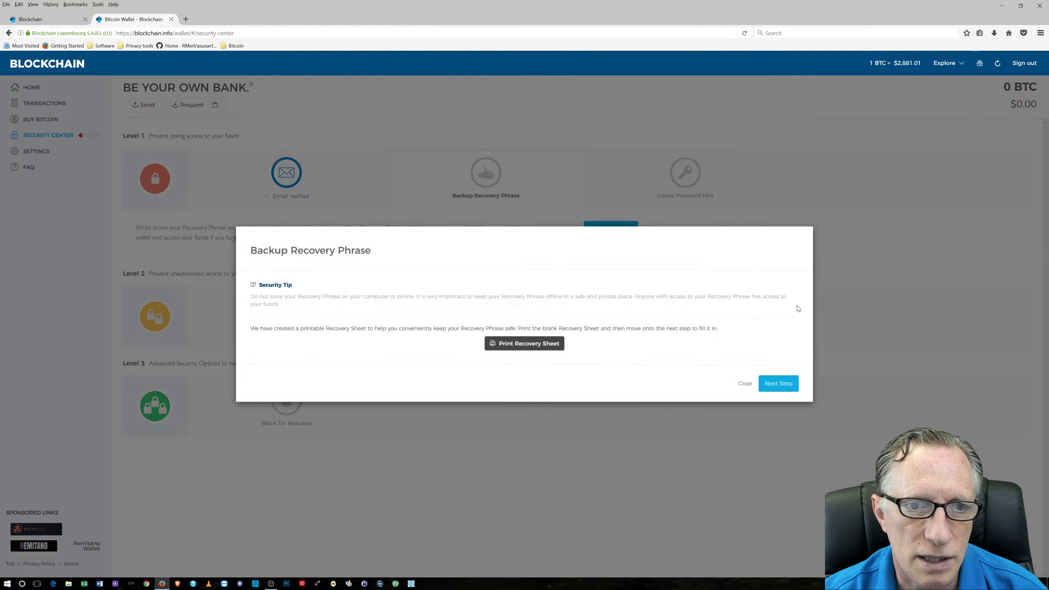
left_click(778, 384)
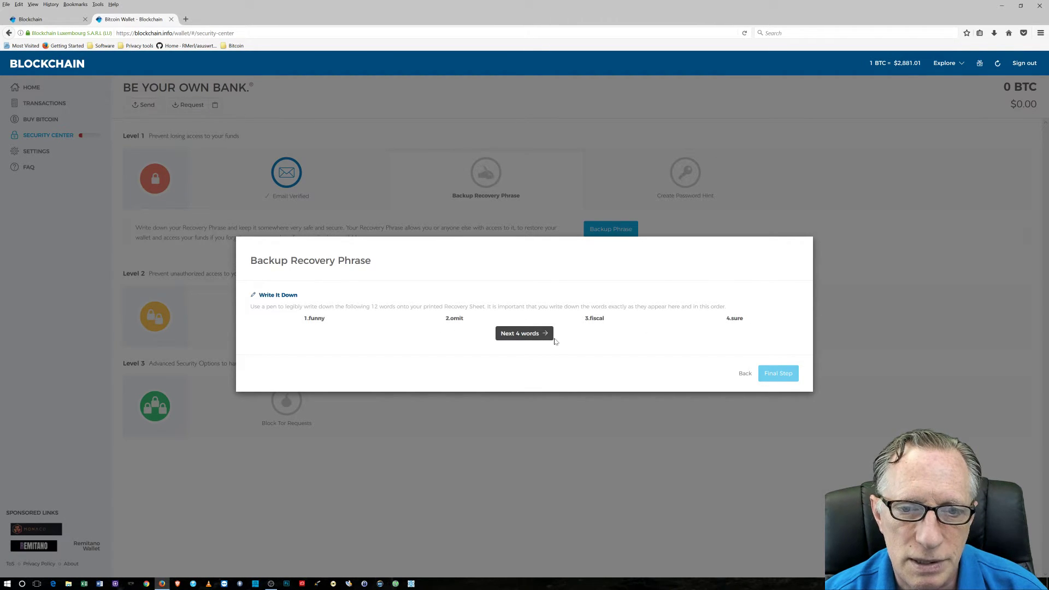
left_click(517, 335)
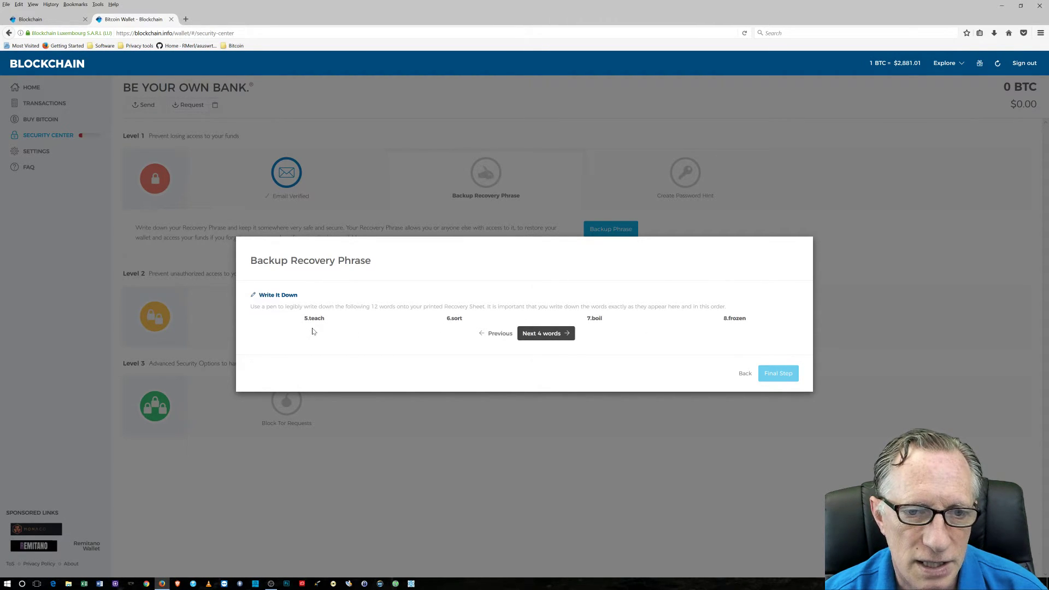
left_click(547, 334)
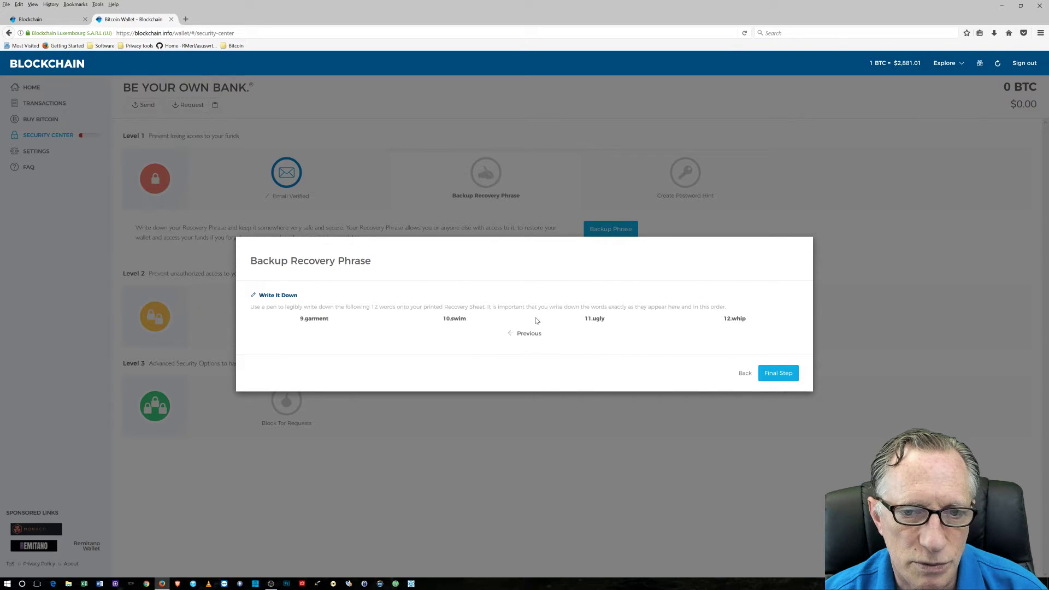
left_click(780, 373)
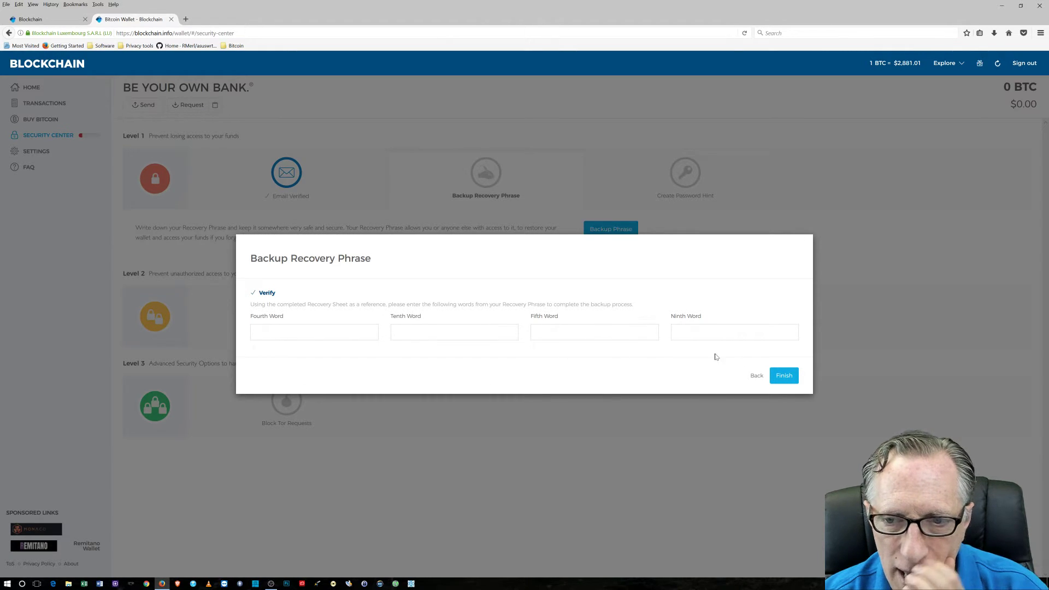
Go back past the last four words and the security tip, then close the backup window
left_click(756, 377)
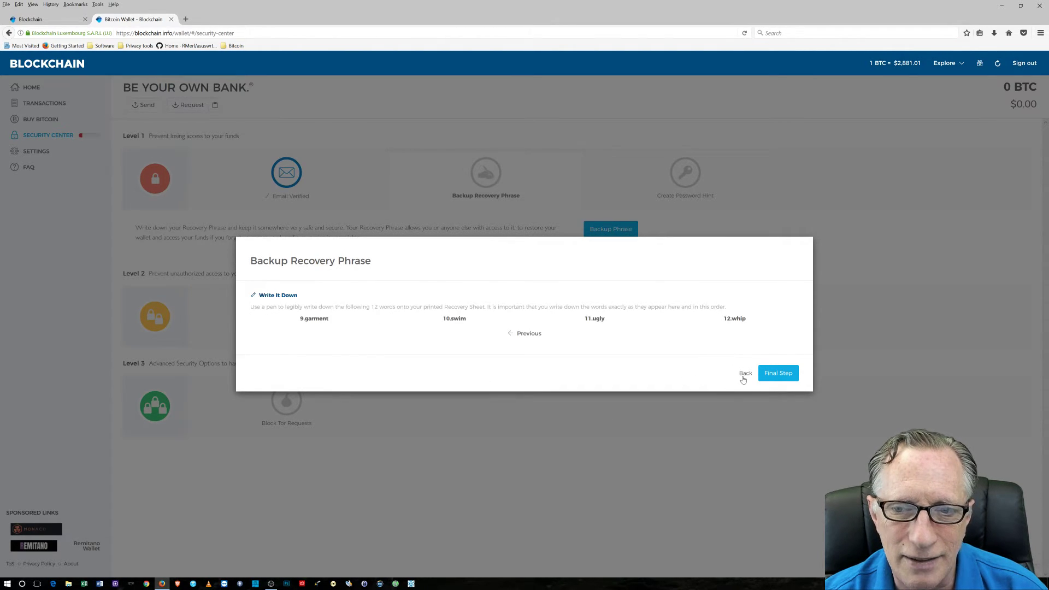
left_click(744, 375)
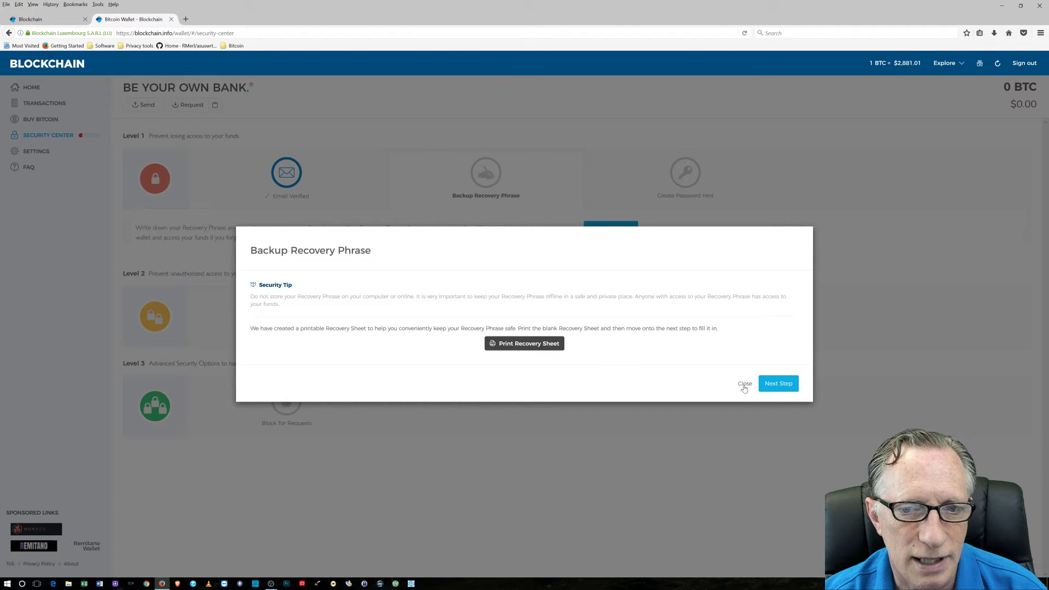
left_click(744, 384)
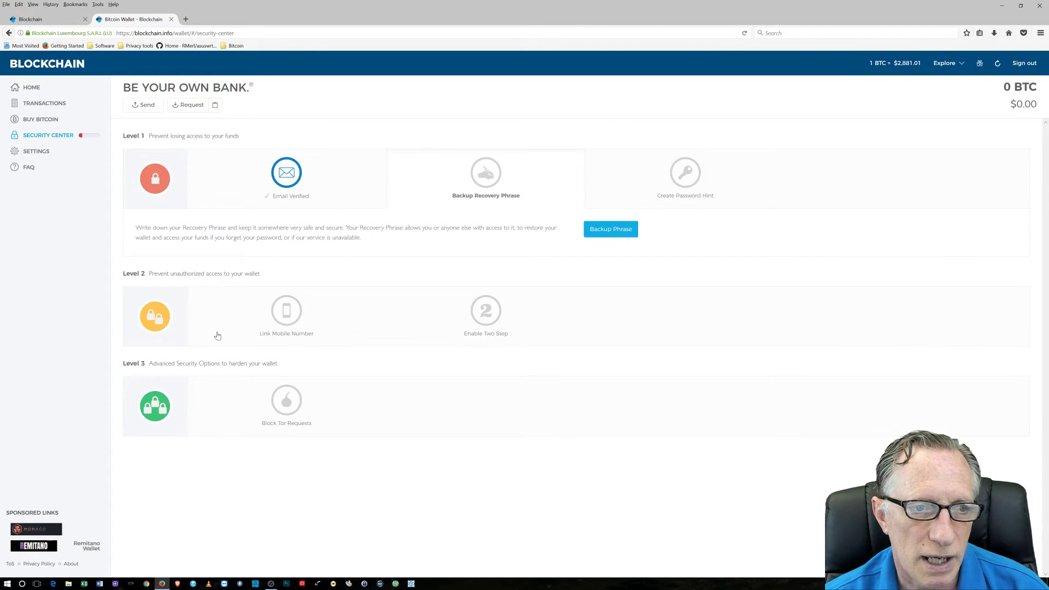
Open the Link Mobile Number section under Level 2 without entering a number
left_click(290, 318)
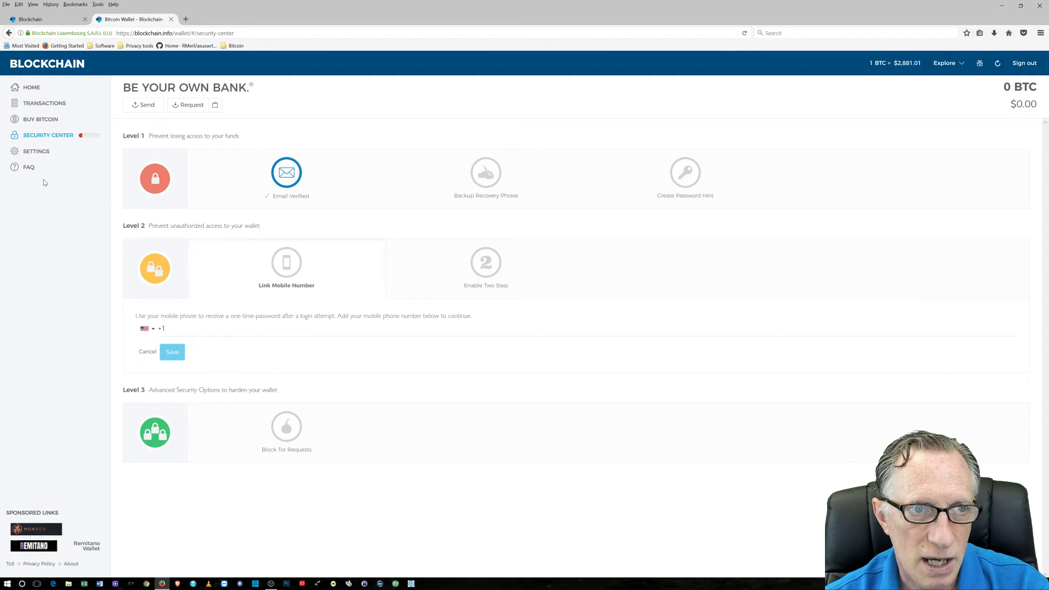
left_click(52, 66)
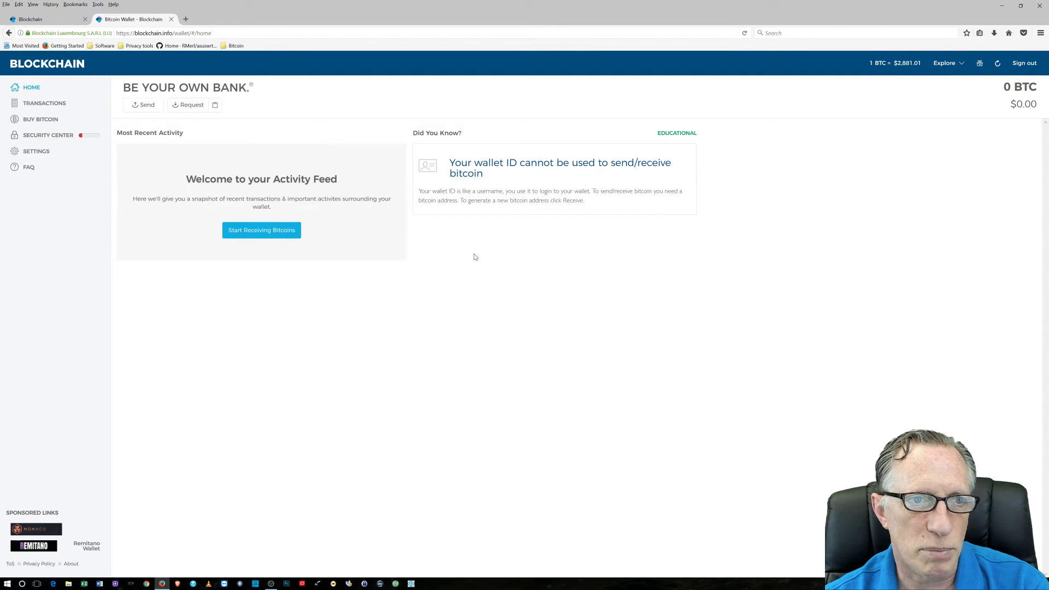